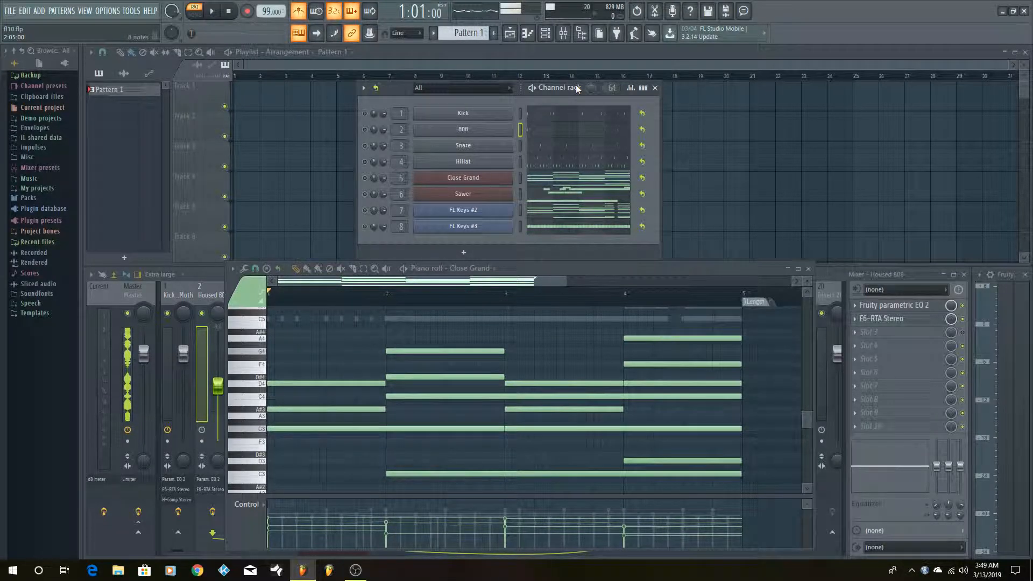
# Step: Play the pattern briefly to hear the metronome at 99 BPM, and stop playback
pyautogui.click(635, 35)
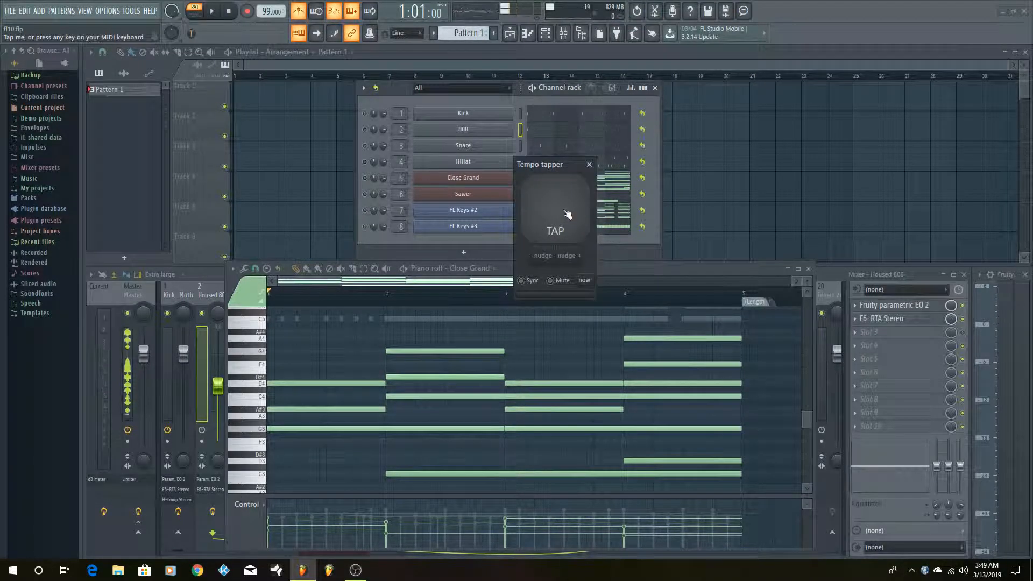
pyautogui.click(590, 164)
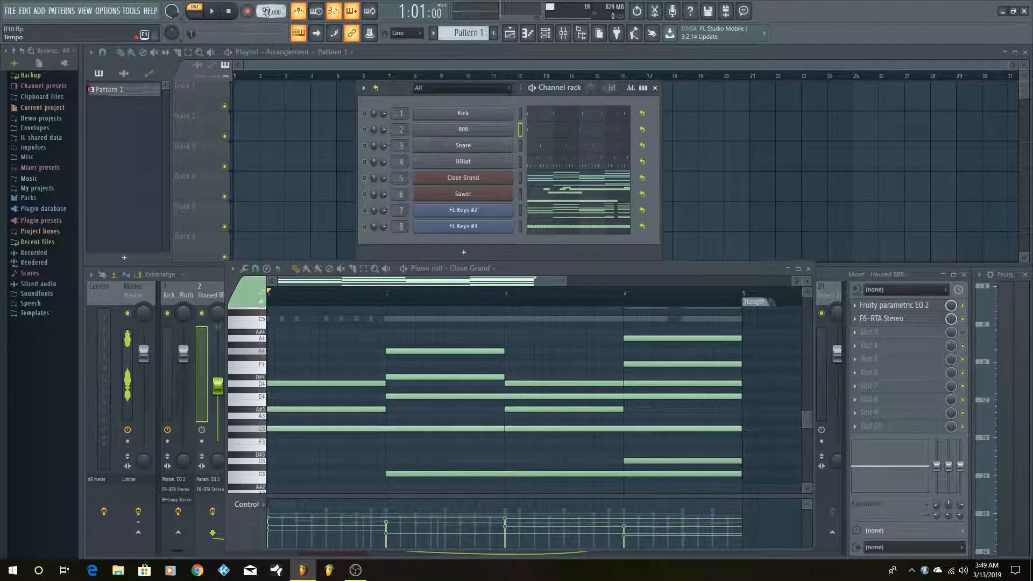
pyautogui.click(213, 11)
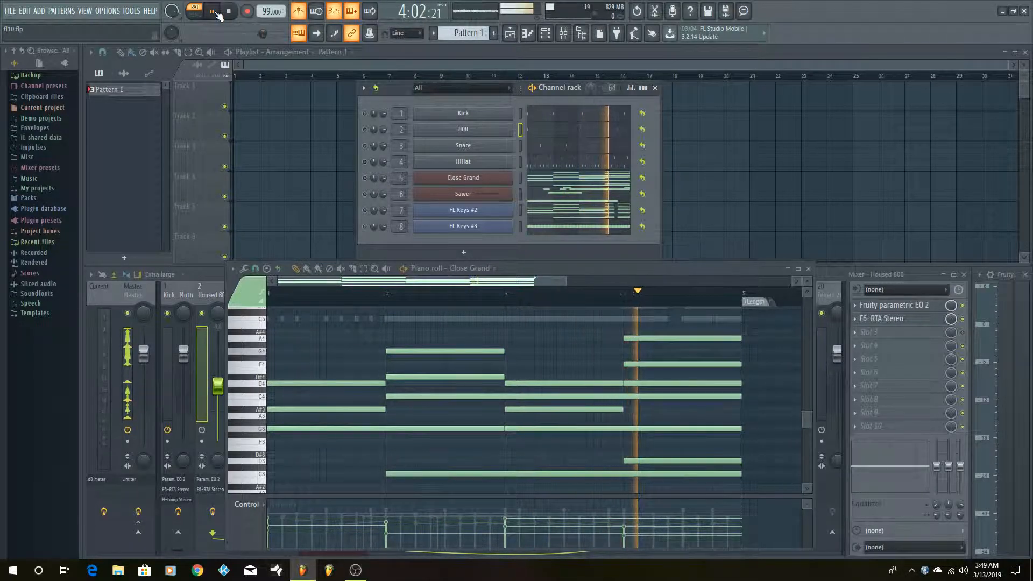
pyautogui.click(227, 16)
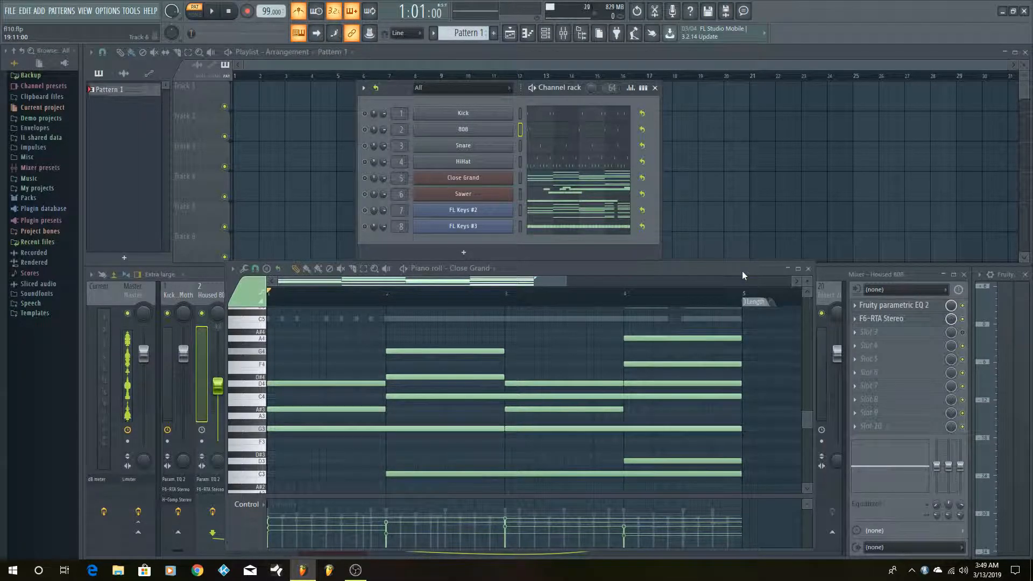
# Step: Maximize the Close Grand piano roll and unmute the Close Grand channel in the channel rack
pyautogui.click(798, 269)
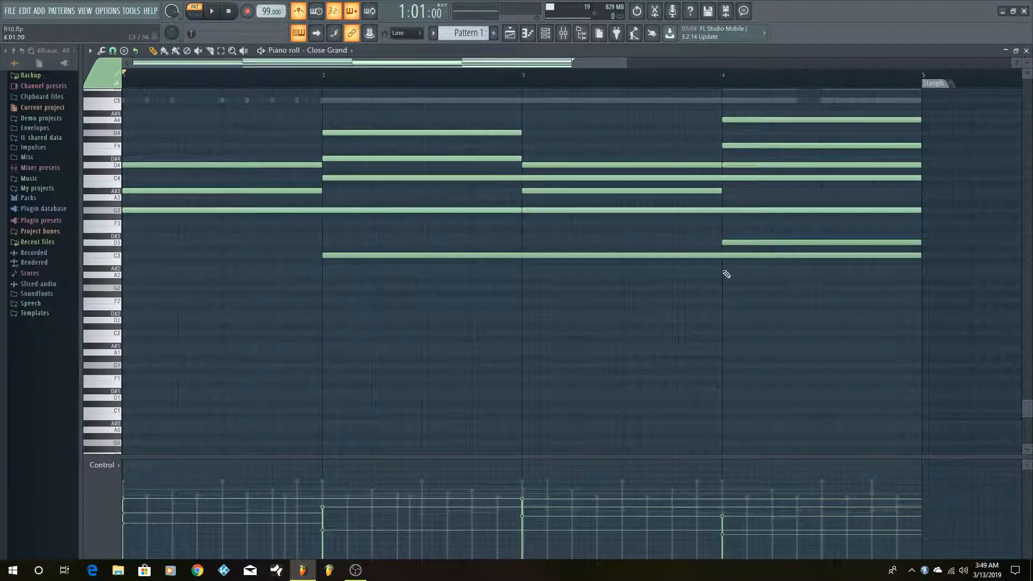
pyautogui.scroll(2, 679, 319)
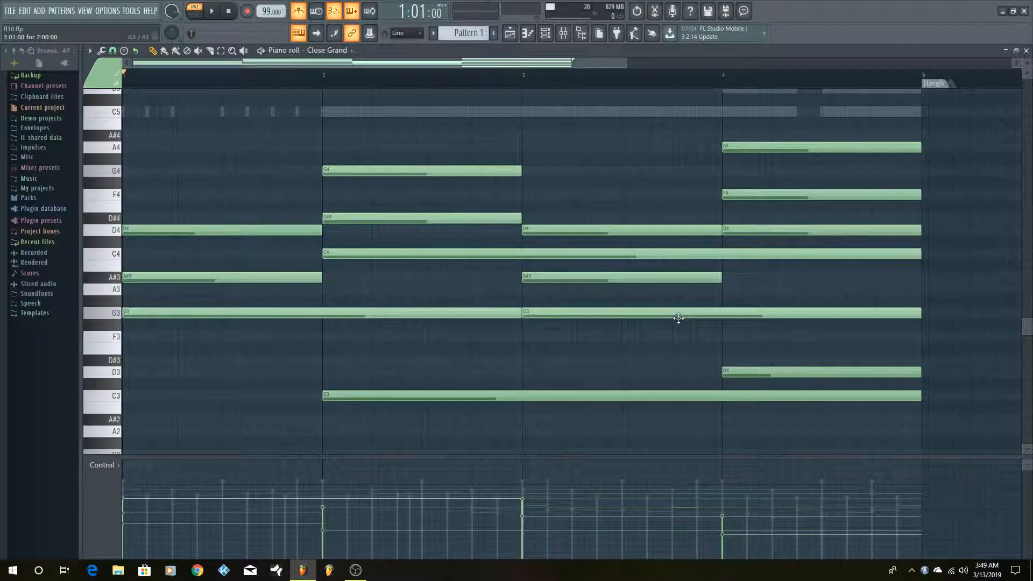
pyautogui.click(547, 34)
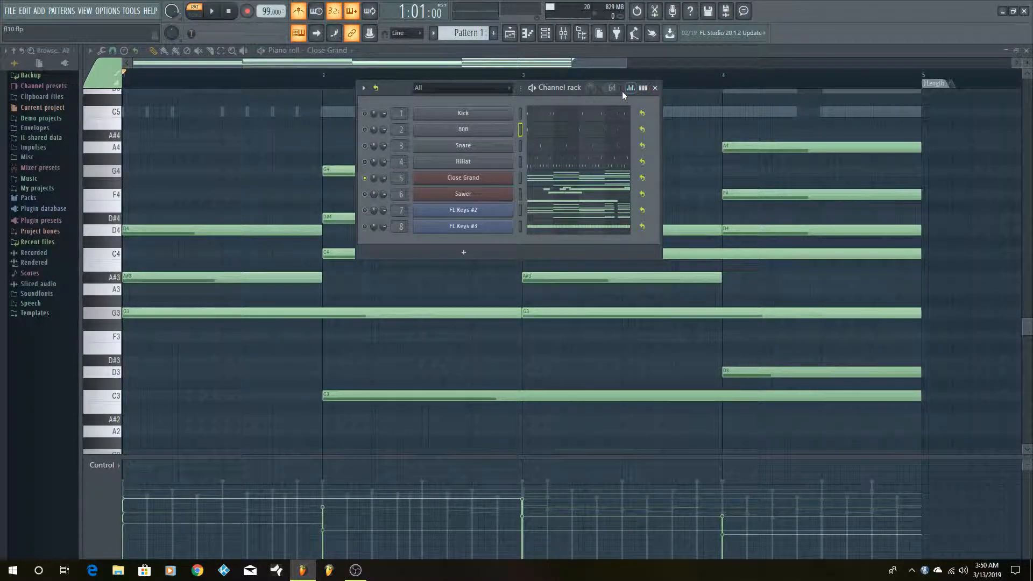
pyautogui.click(654, 88)
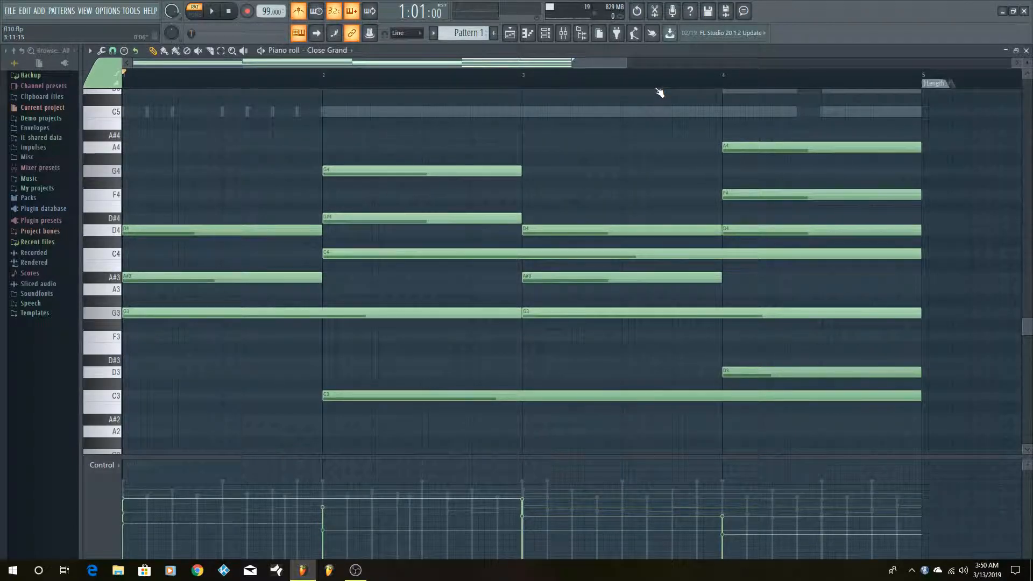
# Step: Preview the G3 key, highlight the first-bar chord and the G4, D#4 and C4 notes starting in bar 2, and clear the selection
pyautogui.click(118, 317)
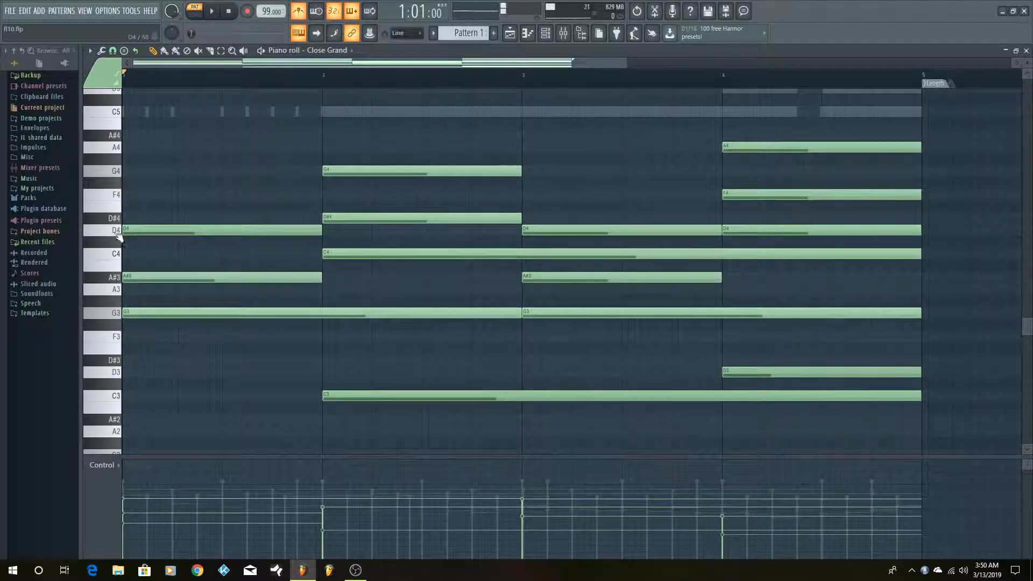
pyautogui.moveTo(190, 192); pyautogui.dragTo(173, 339)
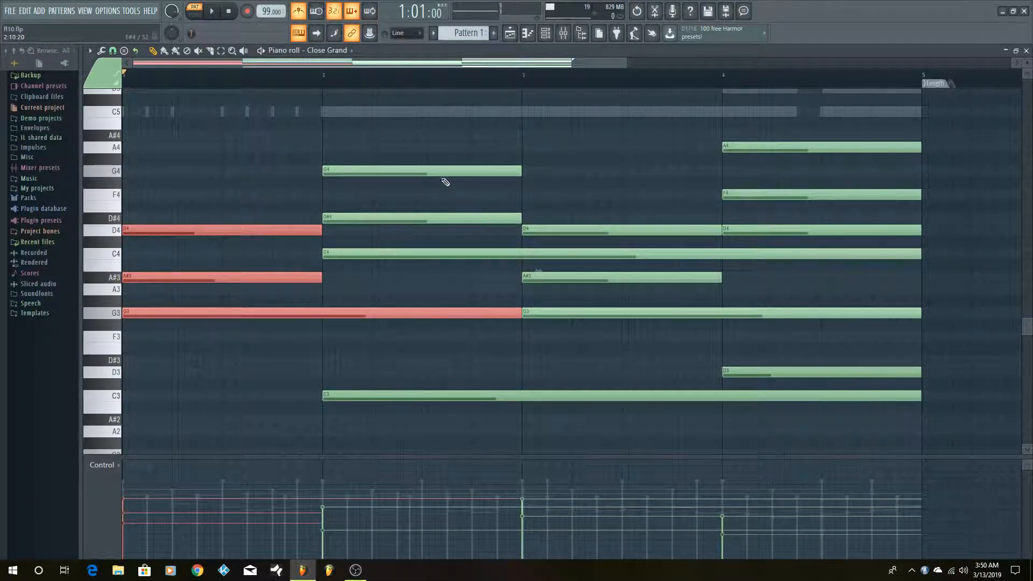
pyautogui.moveTo(423, 166); pyautogui.dragTo(415, 274)
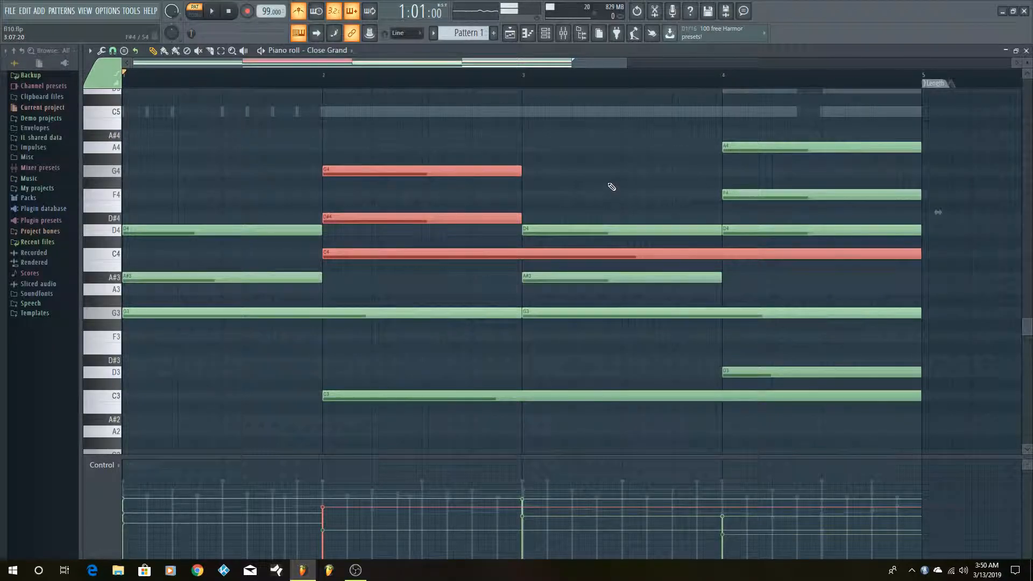
pyautogui.hotkey('ctrl', 'd')
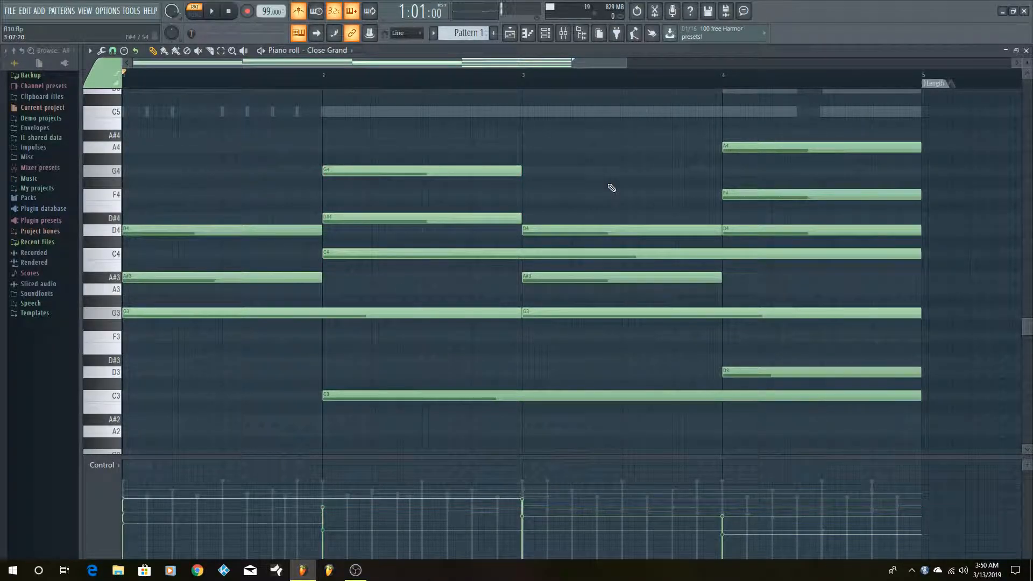
# Step: Highlight the bar 3 notes D4, A#3 and G3 plus the held C4 and C3 notes, and clear the selection
pyautogui.keyDown('ctrl'); pyautogui.keyDown('shift'); pyautogui.click(621, 232); pyautogui.keyUp('shift'); pyautogui.keyUp('ctrl')
pyautogui.keyDown('ctrl'); pyautogui.keyDown('shift'); pyautogui.click(602, 278); pyautogui.keyUp('shift'); pyautogui.keyUp('ctrl')
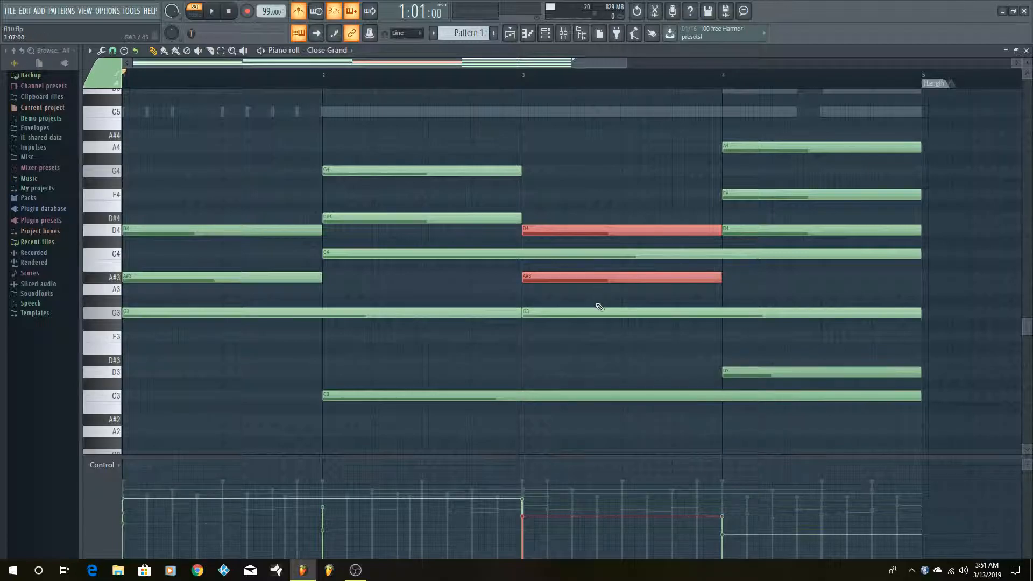
pyautogui.keyDown('ctrl'); pyautogui.keyDown('shift'); pyautogui.click(599, 312); pyautogui.keyUp('shift'); pyautogui.keyUp('ctrl')
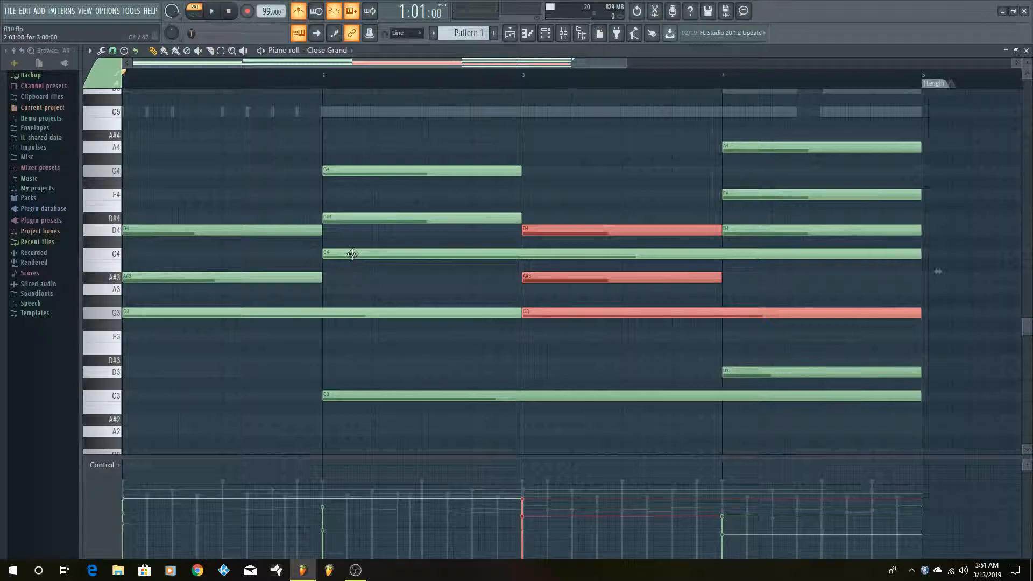
pyautogui.keyDown('ctrl'); pyautogui.click(353, 254); pyautogui.keyUp('ctrl')
pyautogui.keyDown('ctrl'); pyautogui.click(339, 397); pyautogui.keyUp('ctrl')
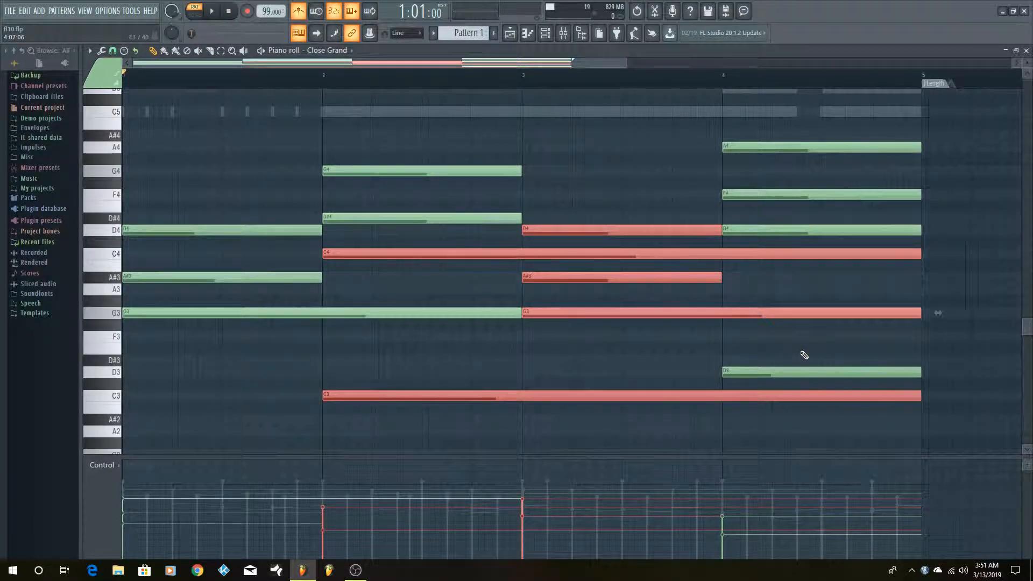
pyautogui.hotkey('ctrl', 'd')
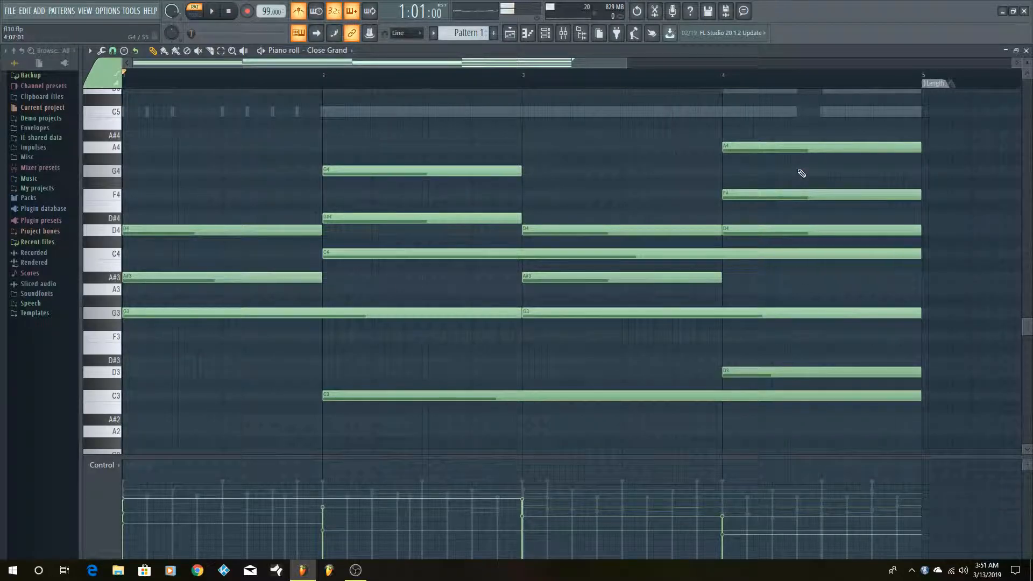
# Step: Highlight the bar 4 notes A4, F4, D4 and D3 of the Close Grand part, and clear the selection
pyautogui.moveTo(810, 142); pyautogui.dragTo(848, 224)
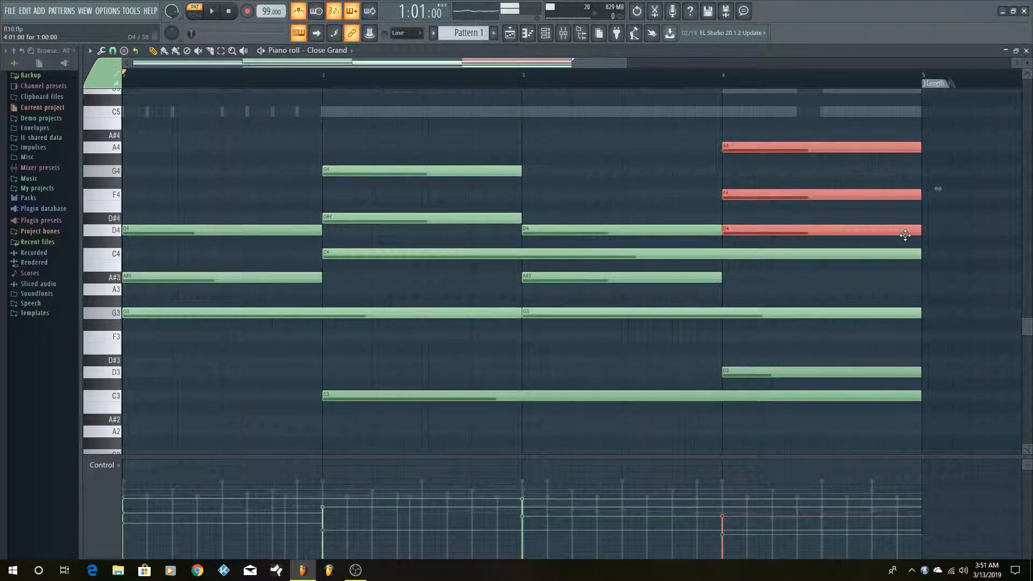
pyautogui.click(851, 372)
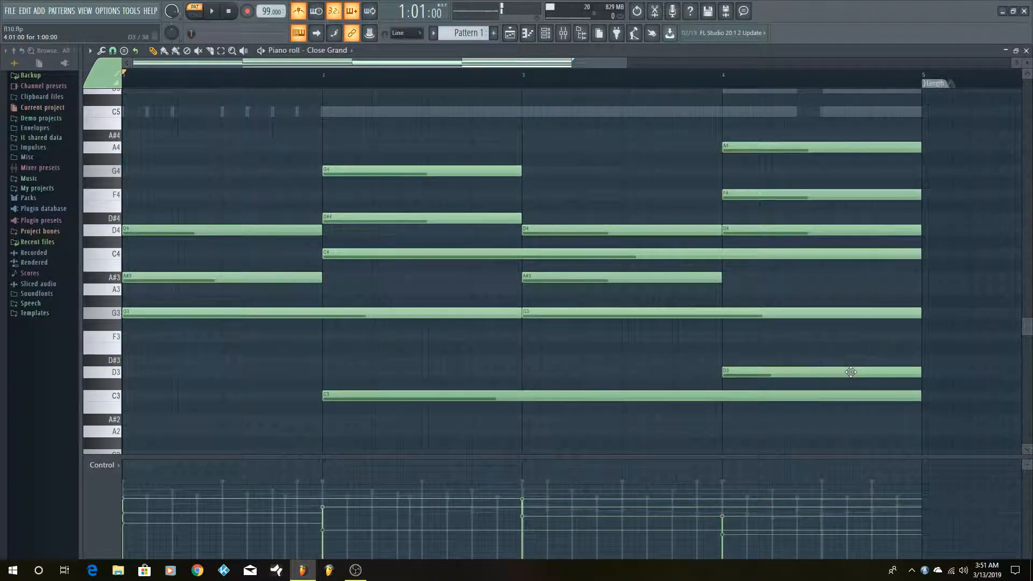
pyautogui.moveTo(809, 141); pyautogui.dragTo(818, 233)
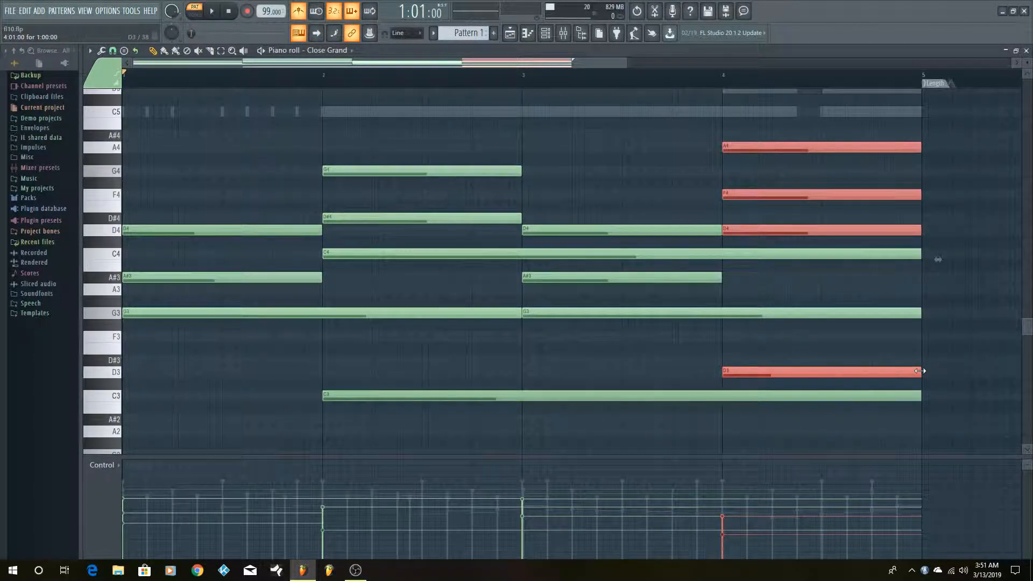
pyautogui.keyDown('ctrl'); pyautogui.click(688, 360); pyautogui.keyUp('ctrl')
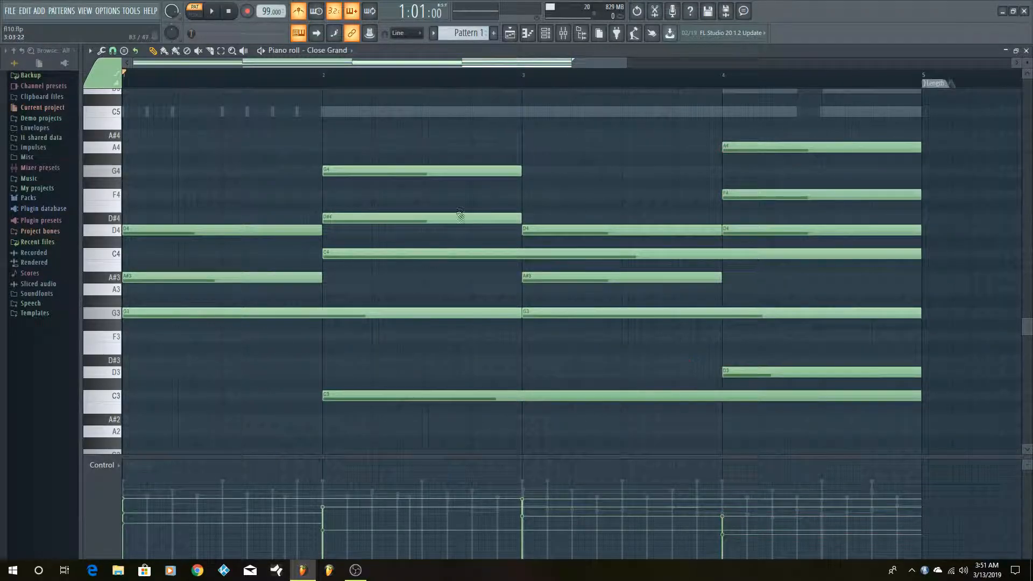
# Step: Play the Close Grand chords while showing the channel rack and restoring the piano roll to its smaller window, and stop playback
pyautogui.click(219, 15)
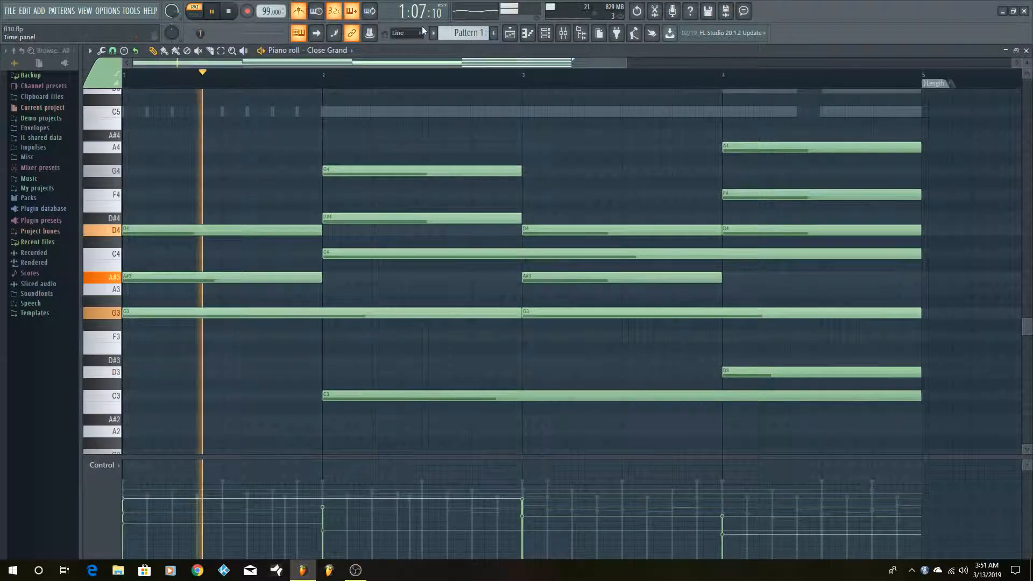
pyautogui.click(546, 34)
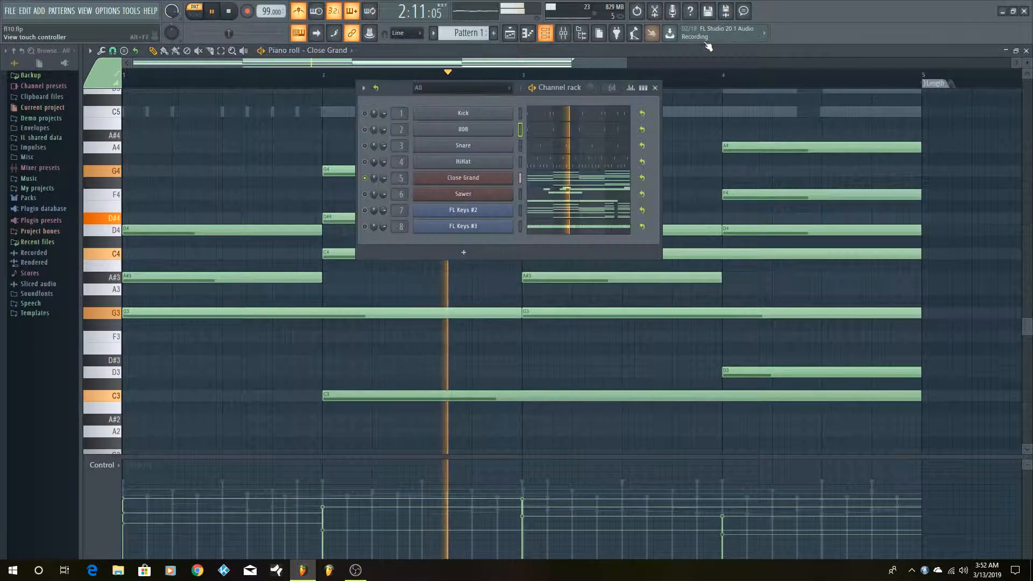
pyautogui.click(1023, 53)
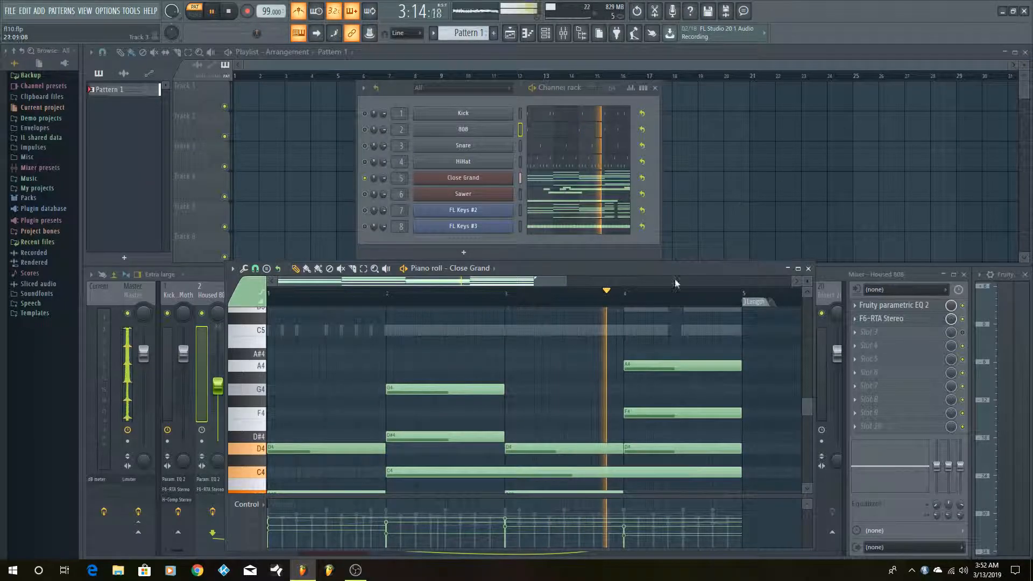
pyautogui.scroll(-3, 555, 377)
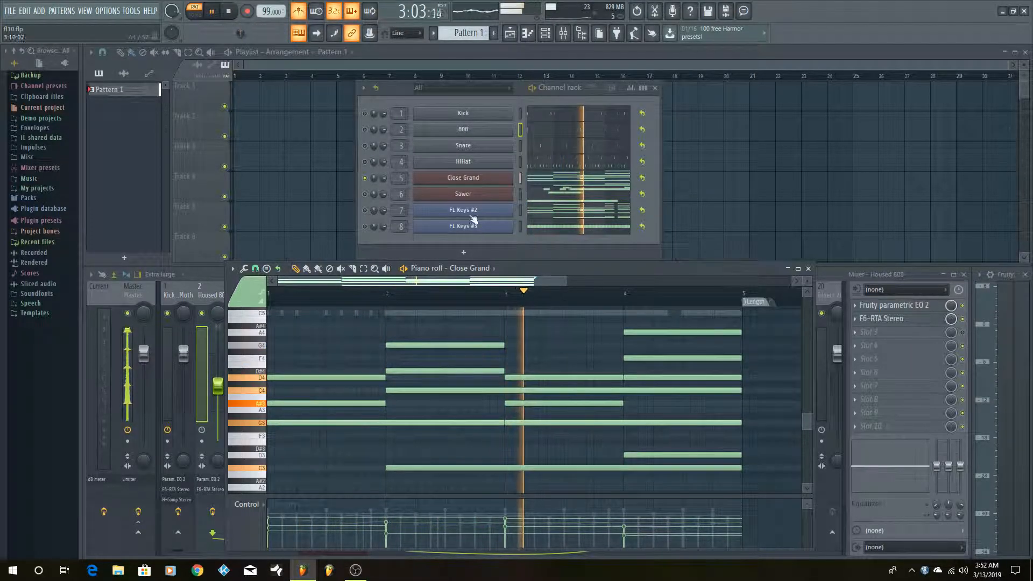
pyautogui.click(229, 11)
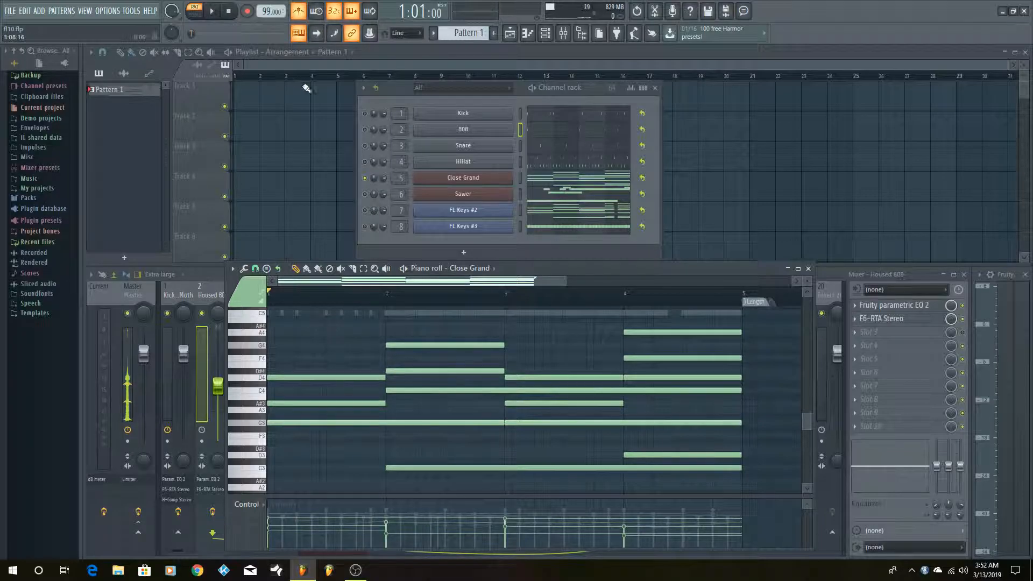
# Step: Unmute the Snare channel, open its notes in the piano roll and preview the C5 key
pyautogui.click(480, 371)
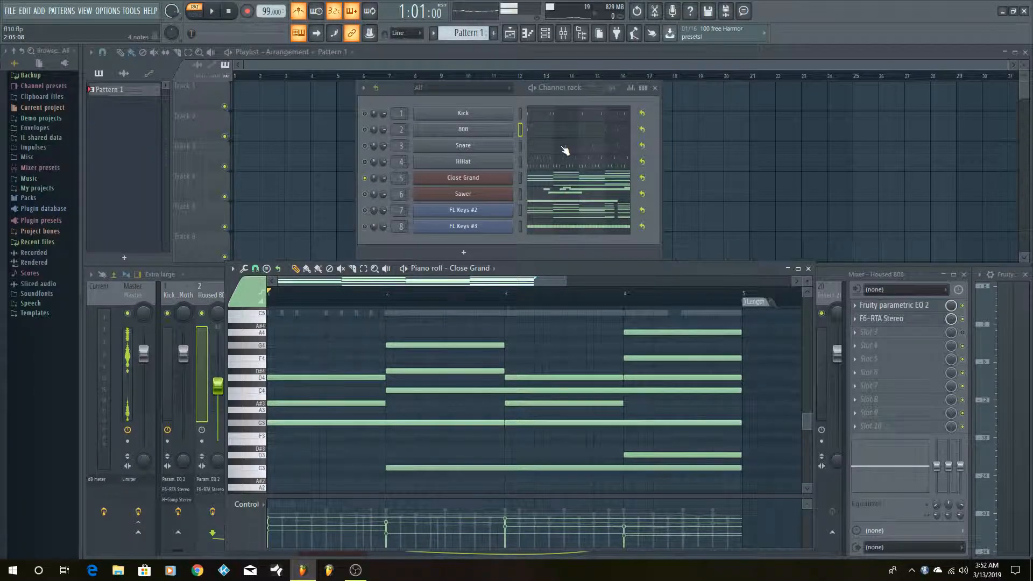
pyautogui.click(366, 147)
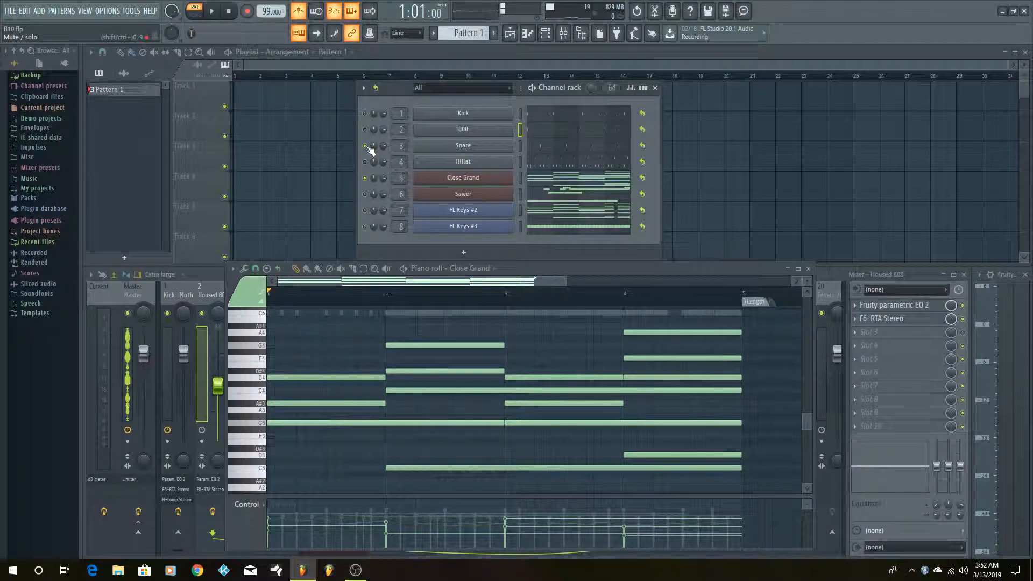
pyautogui.click(580, 152)
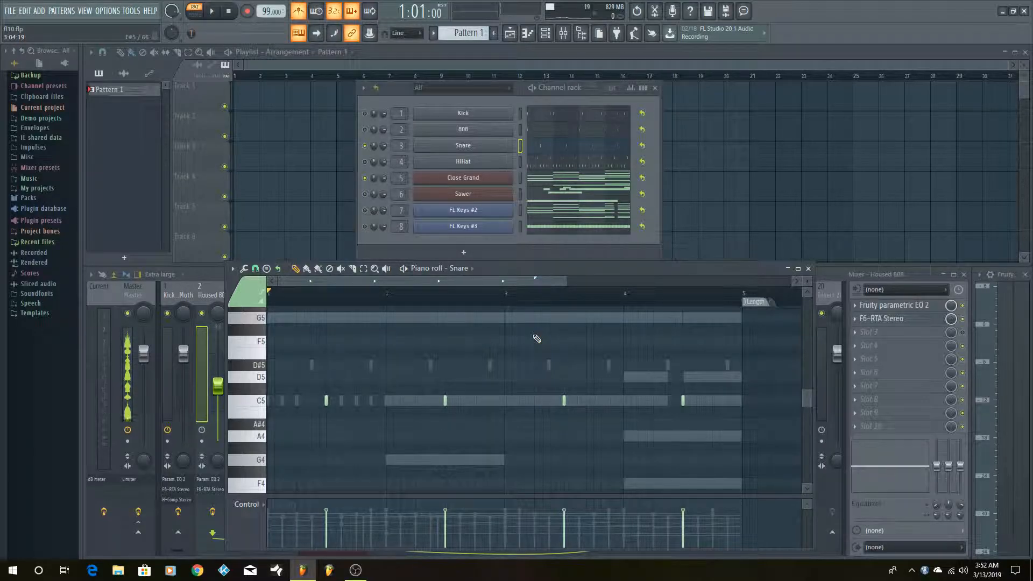
pyautogui.click(261, 404)
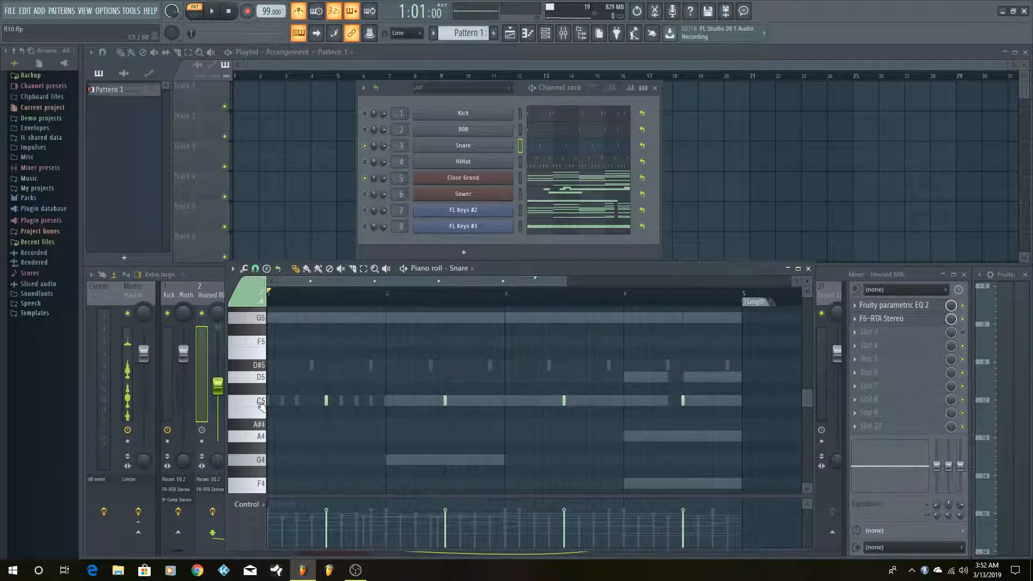
pyautogui.click(261, 404)
# Step: Play the pattern with snare and chords together, stop playback and turn off the metronome
pyautogui.click(207, 16)
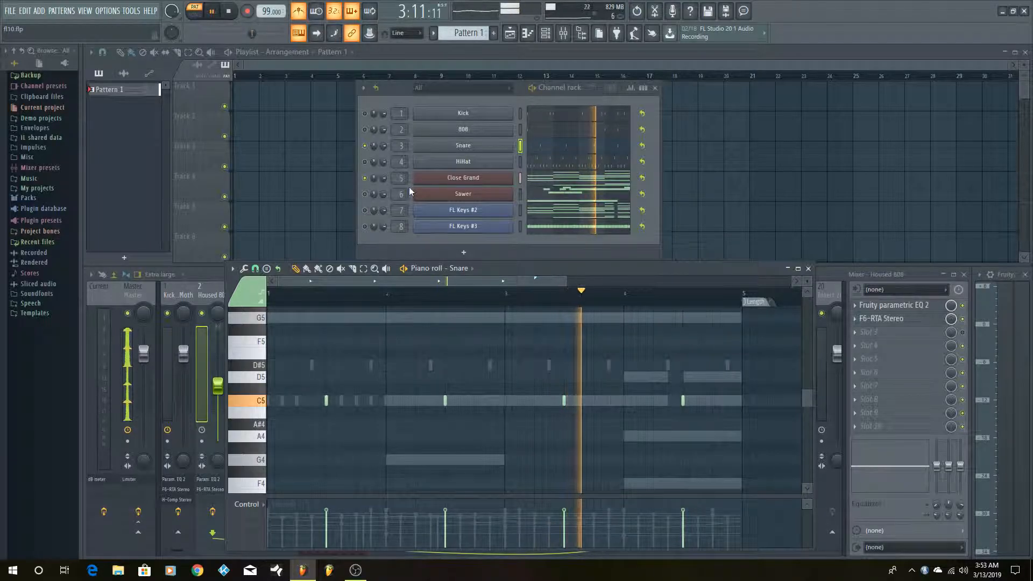
pyautogui.press('space')
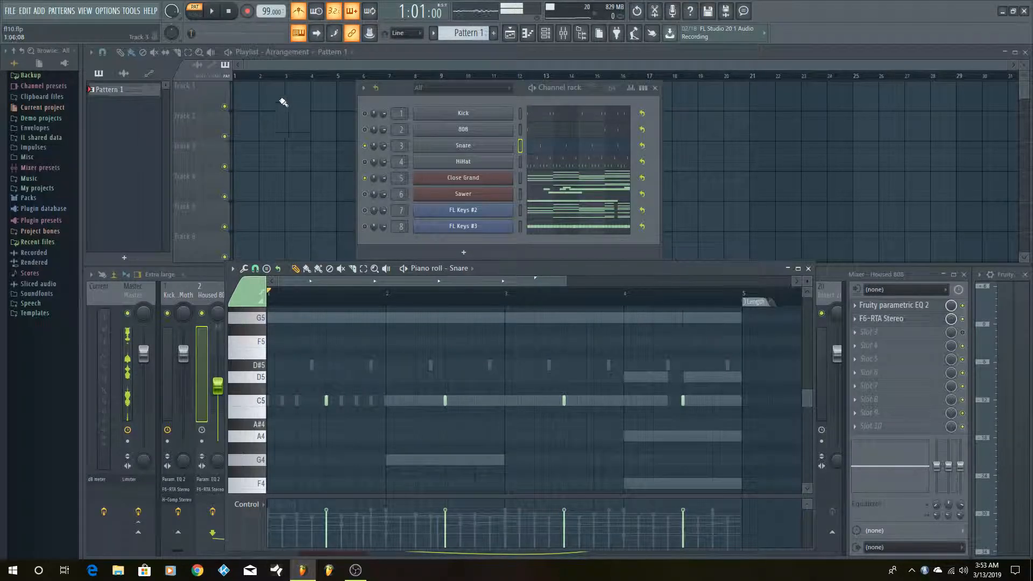
pyautogui.click(301, 9)
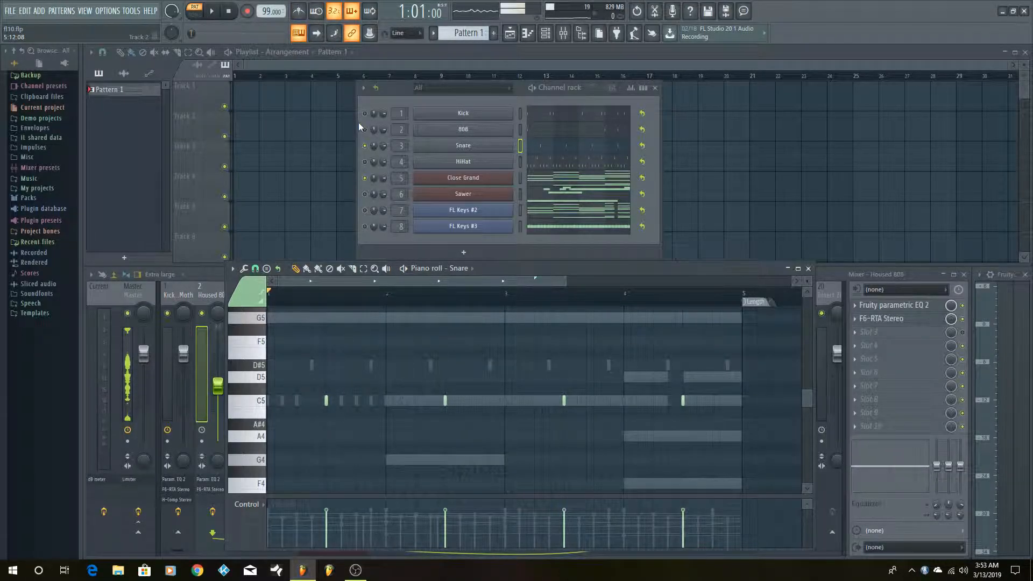
# Step: Unmute the HiHat channel and open its notes in a maximized piano roll
pyautogui.click(365, 161)
pyautogui.click(607, 163)
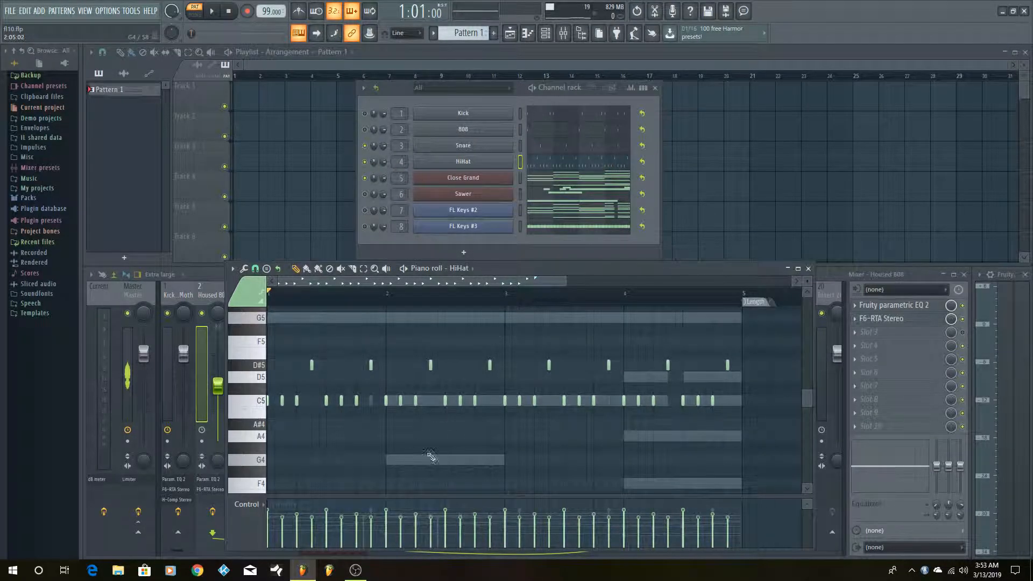
pyautogui.click(798, 269)
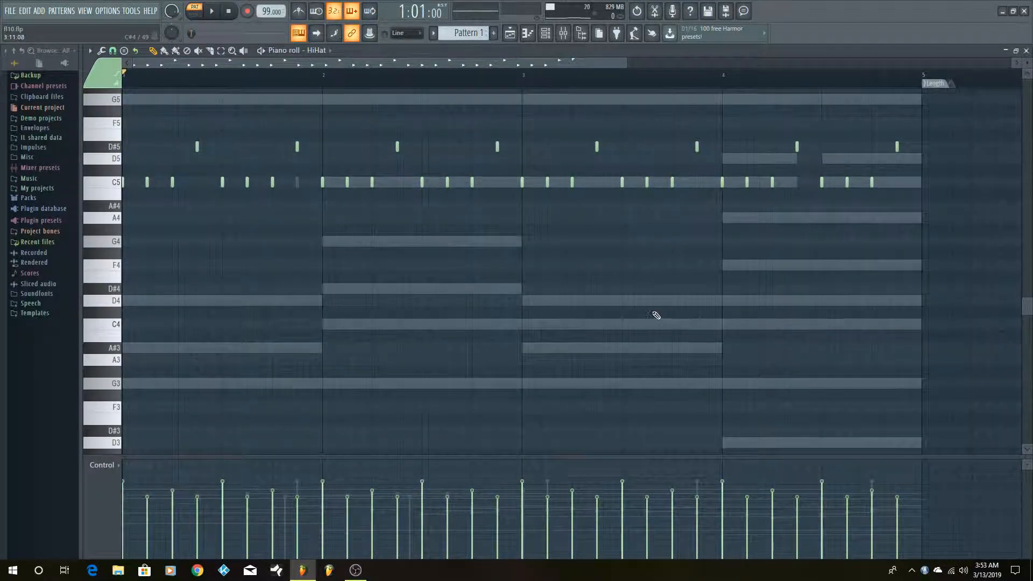
pyautogui.scroll(3, 661, 313)
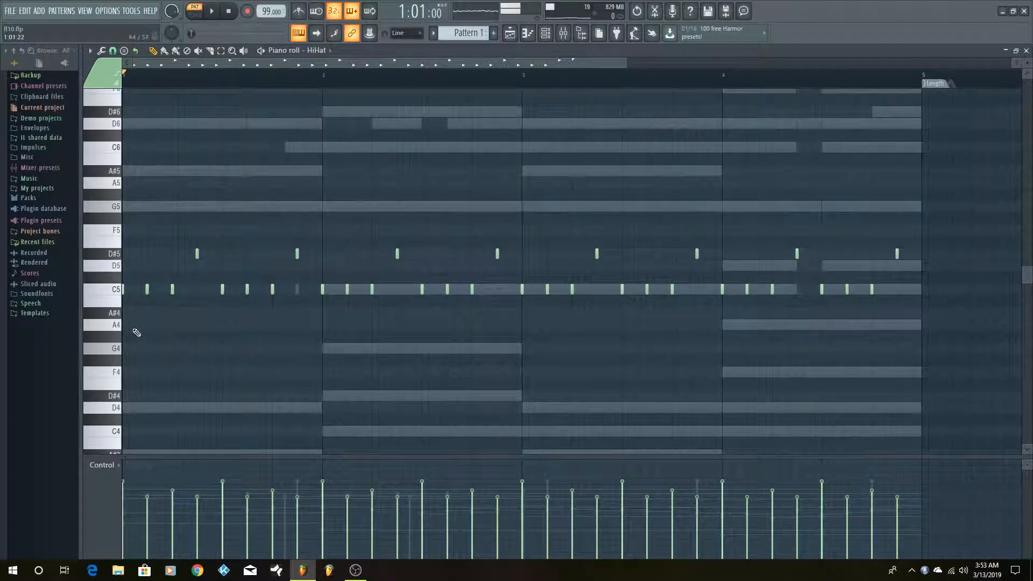
# Step: Select all the HiHat notes to show the pattern and restore the piano roll to its smaller window
pyautogui.moveTo(118, 325); pyautogui.dragTo(132, 201)
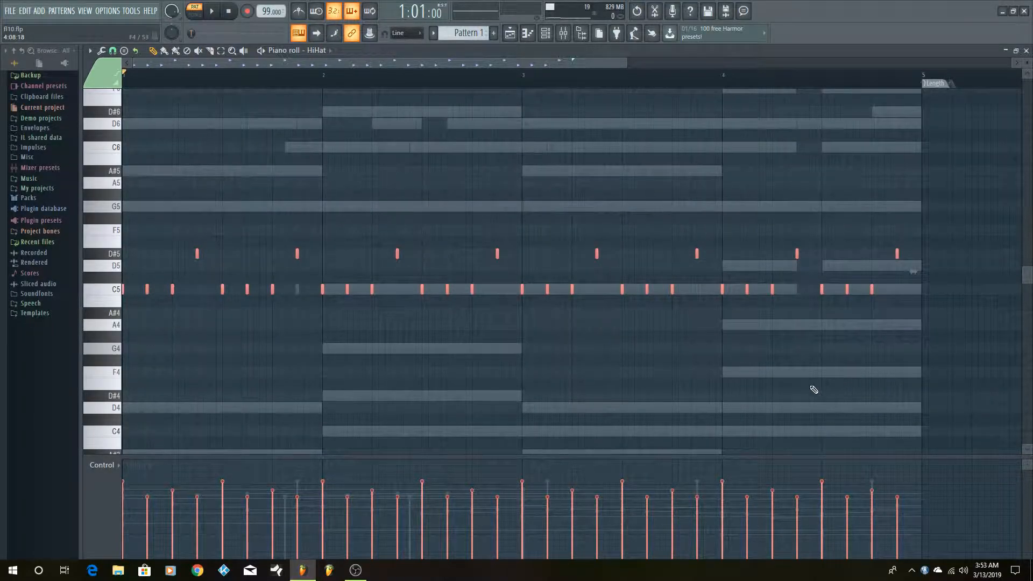
pyautogui.click(1016, 50)
pyautogui.scroll(-3, 569, 372)
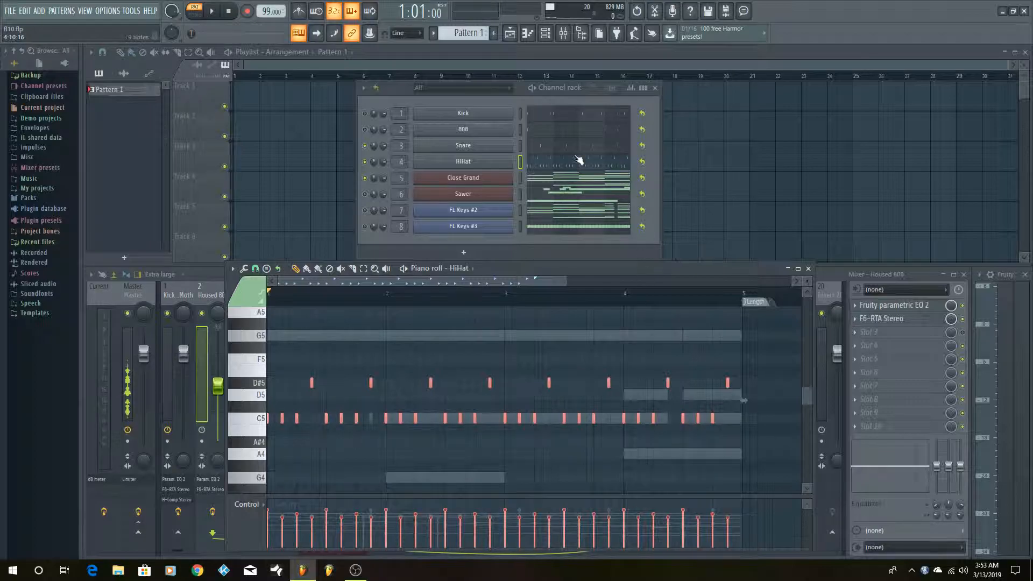
# Step: Play the pattern with the hi-hats added, clear the note selection during playback, and stop
pyautogui.click(214, 11)
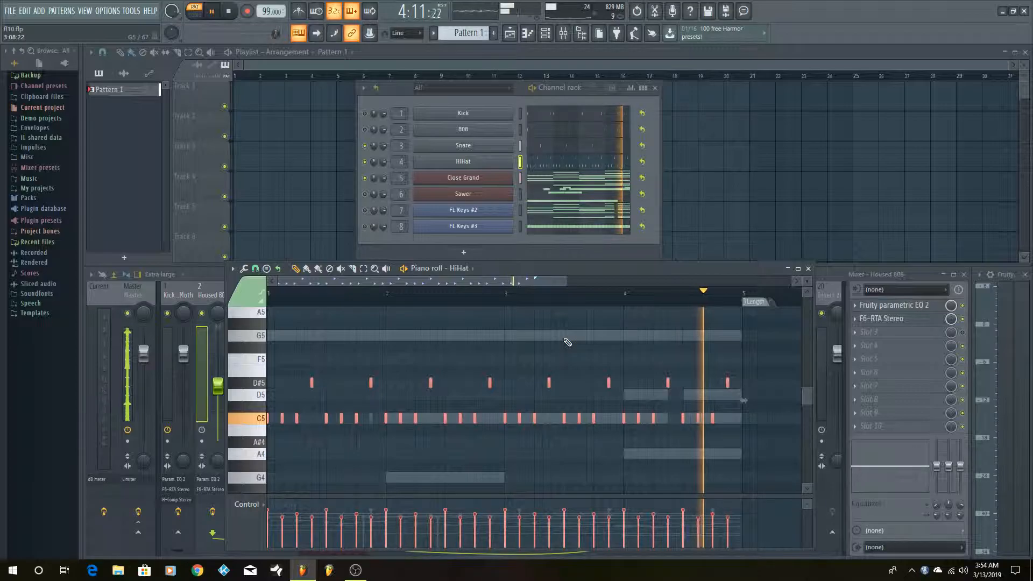
pyautogui.click(565, 340)
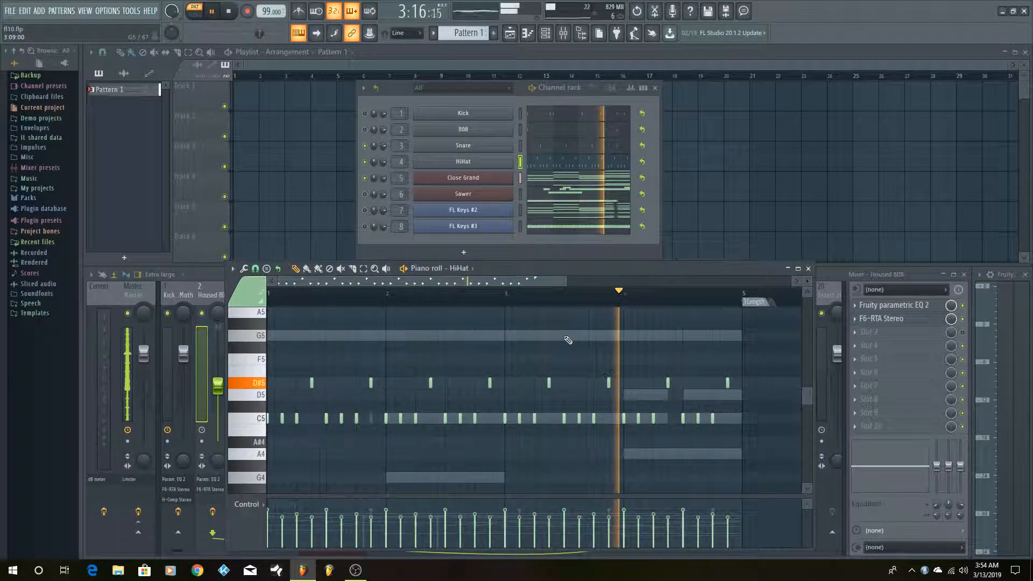
pyautogui.press('space')
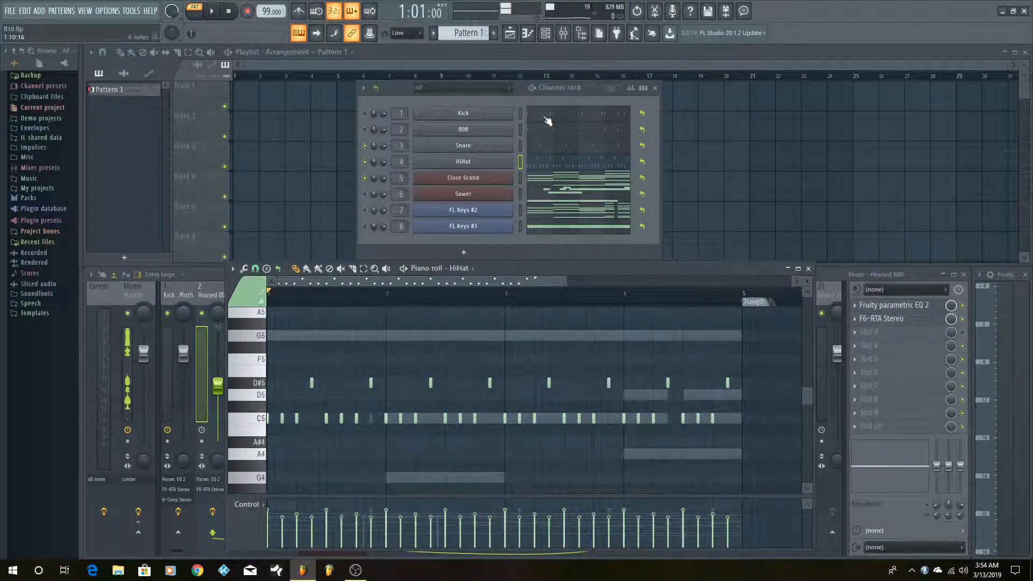
# Step: Unmute the Kick channel, open its notes in the piano roll and preview the C5 key several times
pyautogui.click(365, 113)
pyautogui.click(563, 118)
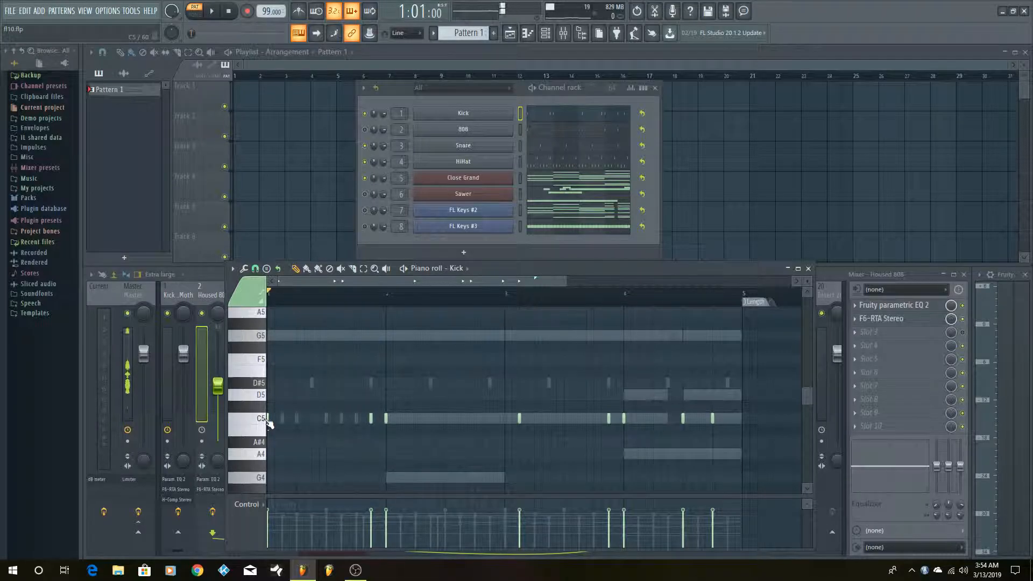
pyautogui.click(261, 423)
pyautogui.click(261, 424)
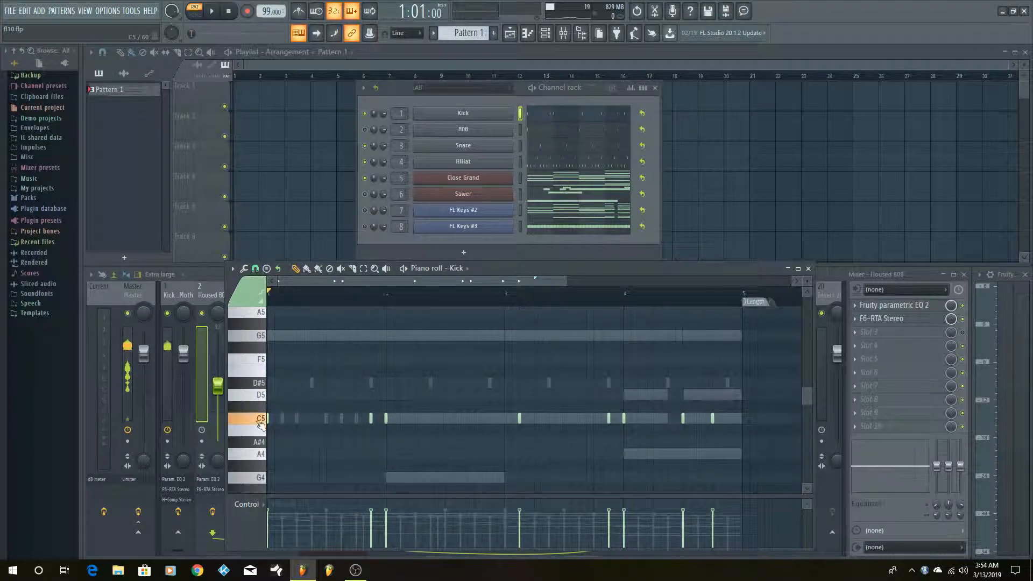
pyautogui.click(261, 424)
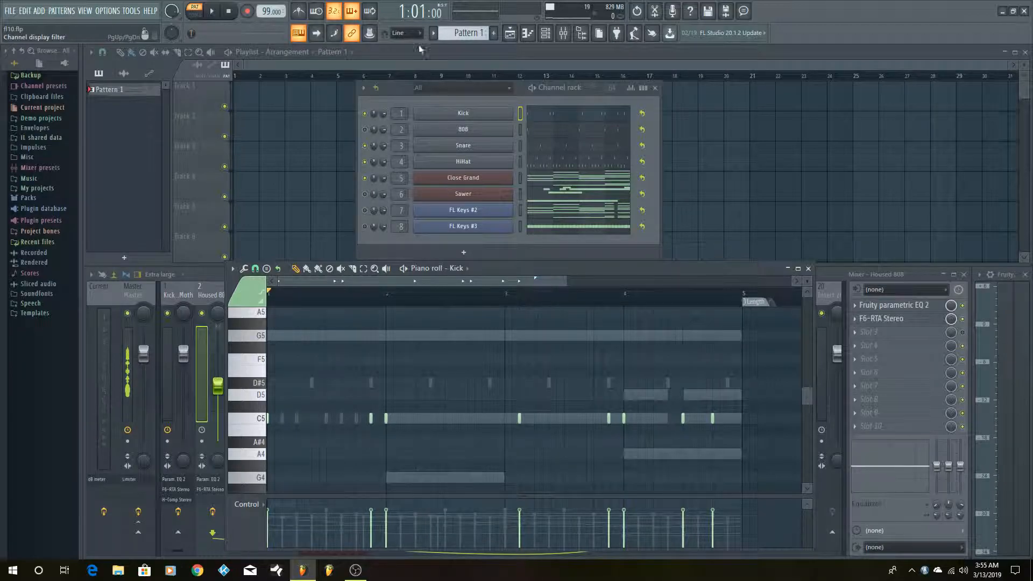
# Step: Play the pattern with the kick added to the snare, hi-hats and chords, and stop playback
pyautogui.click(218, 11)
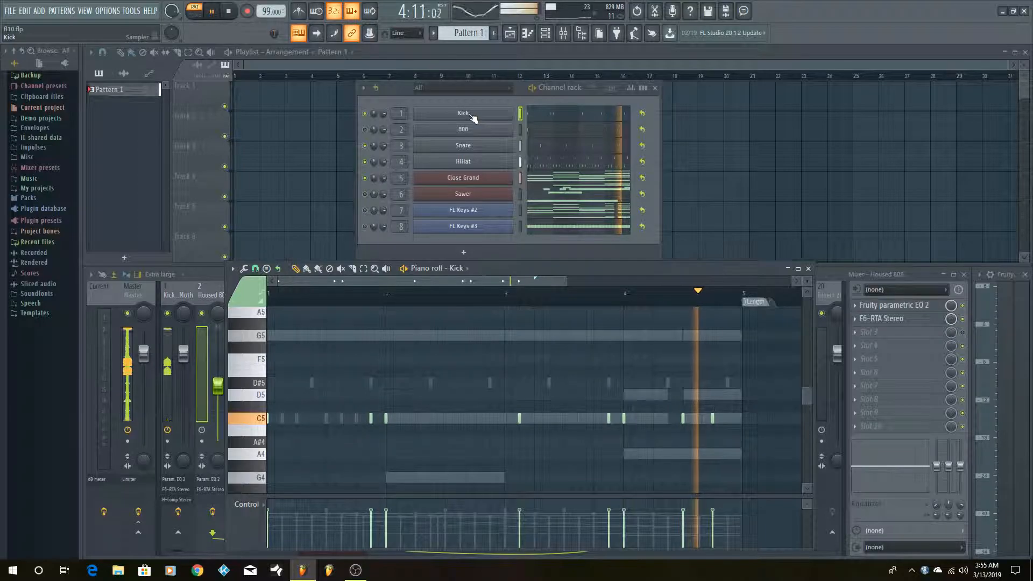
pyautogui.press('space')
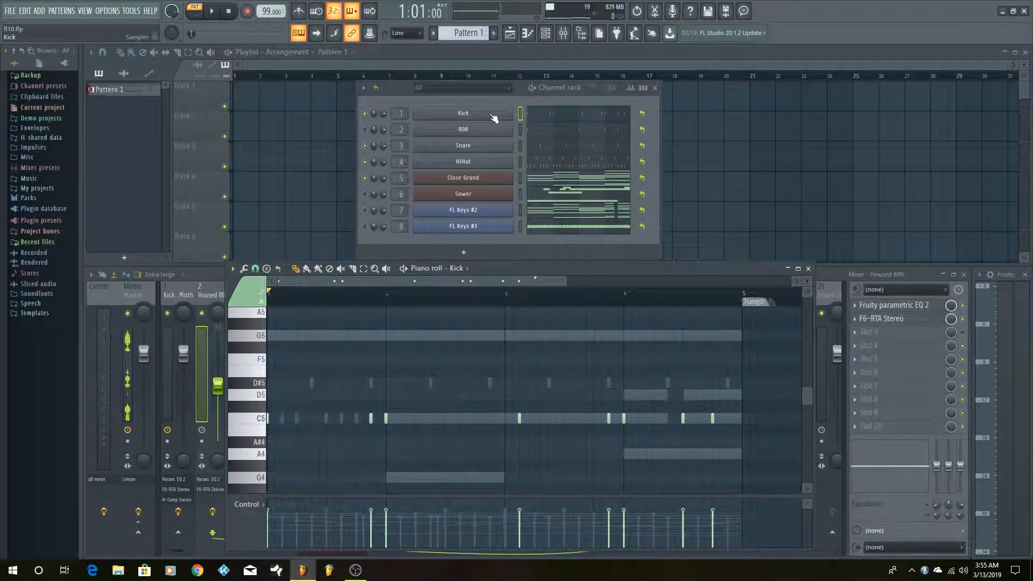
# Step: Unmute the 808 channel and audition its piano roll notes by previewing C5 and playing the whole pattern
pyautogui.click(494, 132)
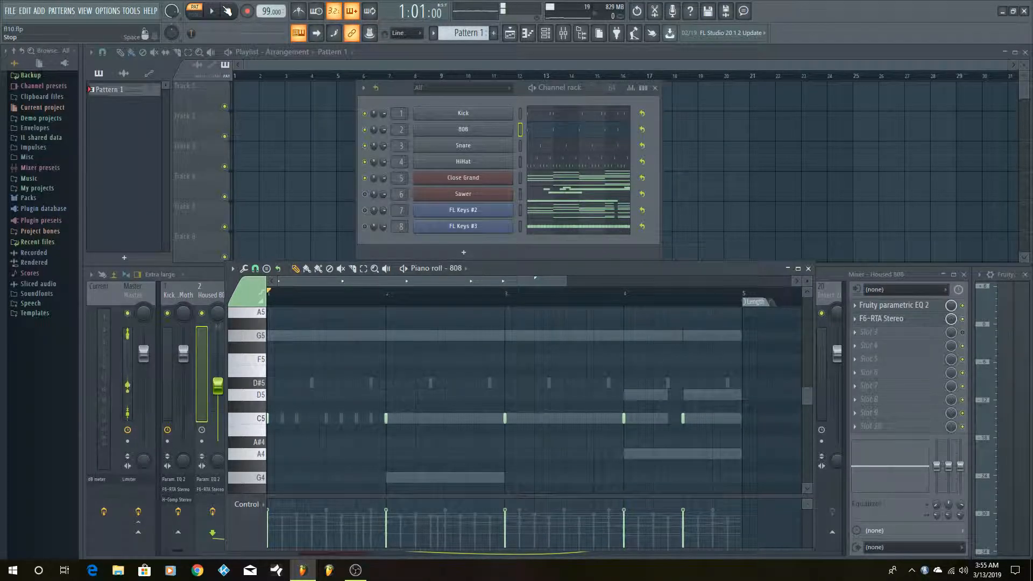
pyautogui.click(260, 422)
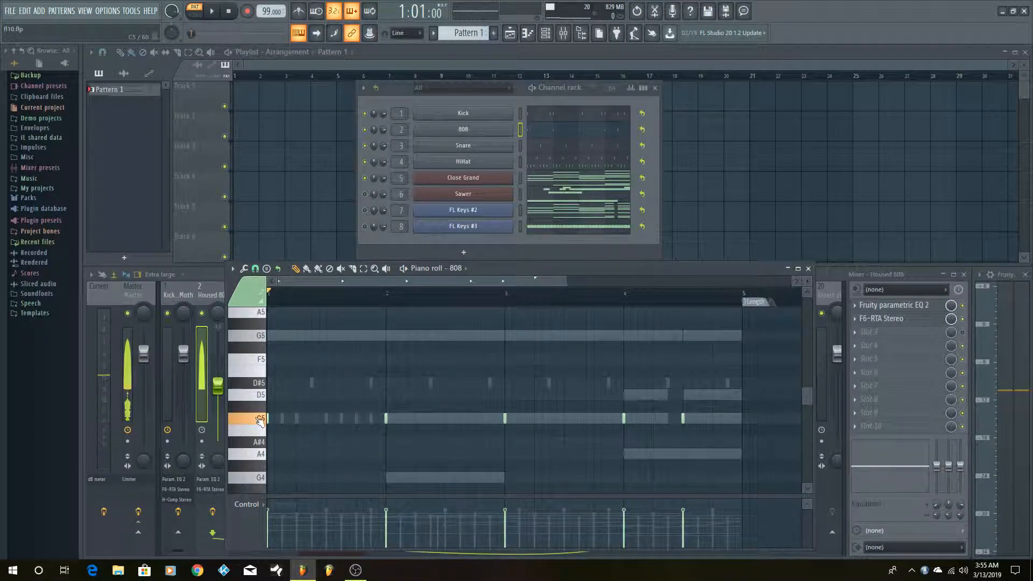
pyautogui.click(219, 16)
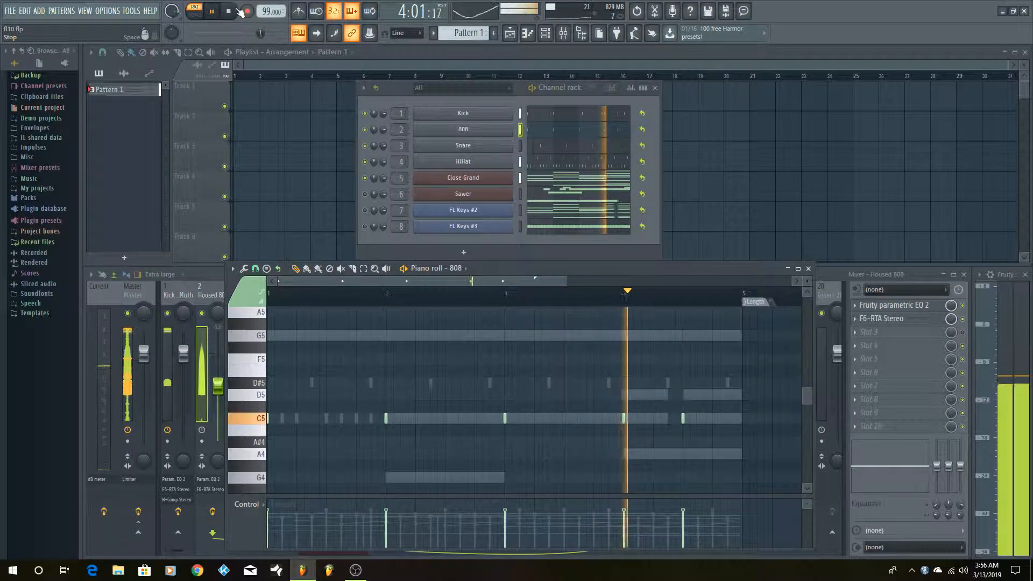
pyautogui.click(230, 12)
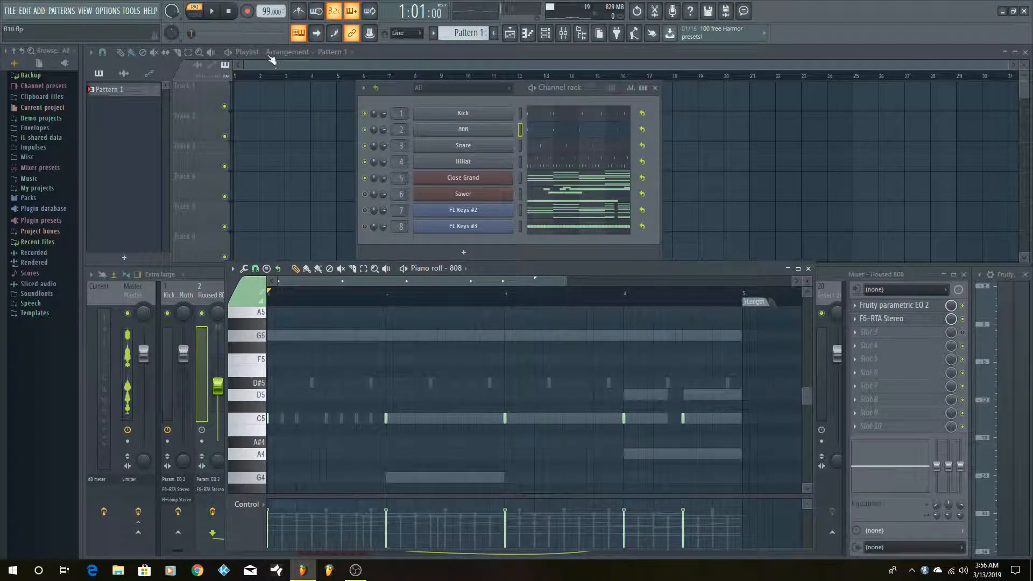
# Step: Unmute the FL Keys #2 channel and show all of its notes in a maximized piano roll
pyautogui.click(366, 211)
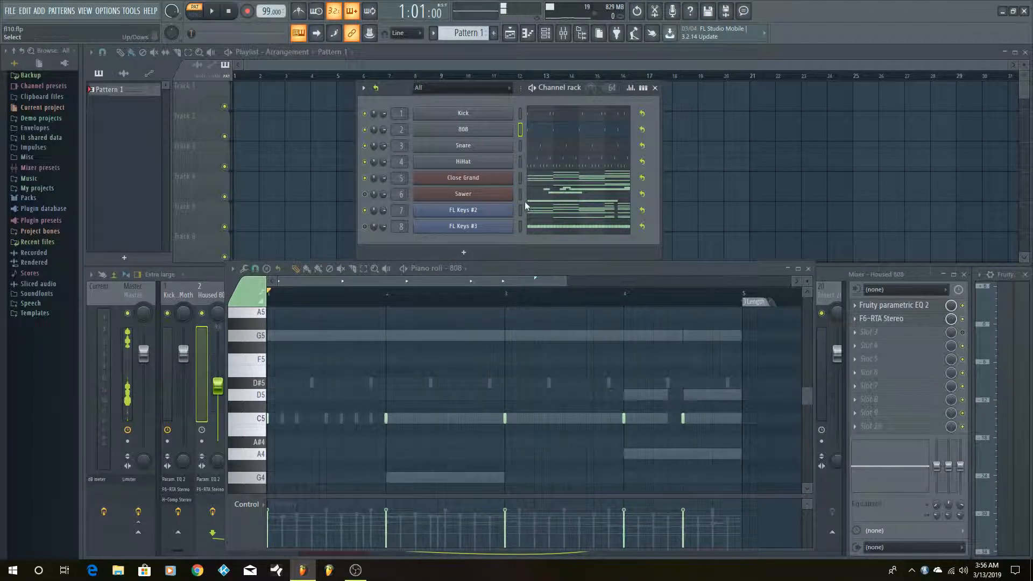
pyautogui.click(549, 214)
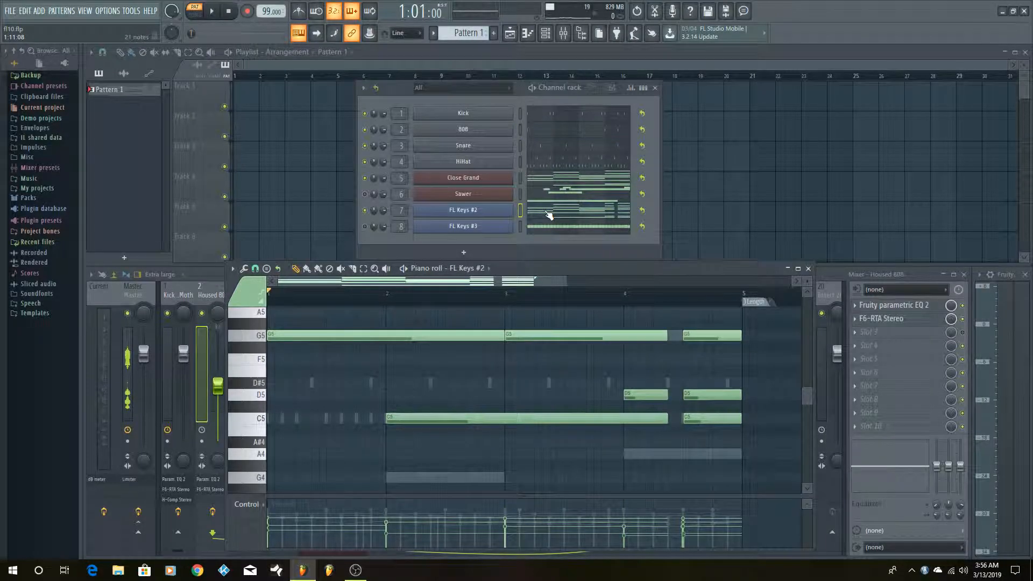
pyautogui.keyDown('ctrl'); pyautogui.rightClick(548, 361); pyautogui.keyUp('ctrl')
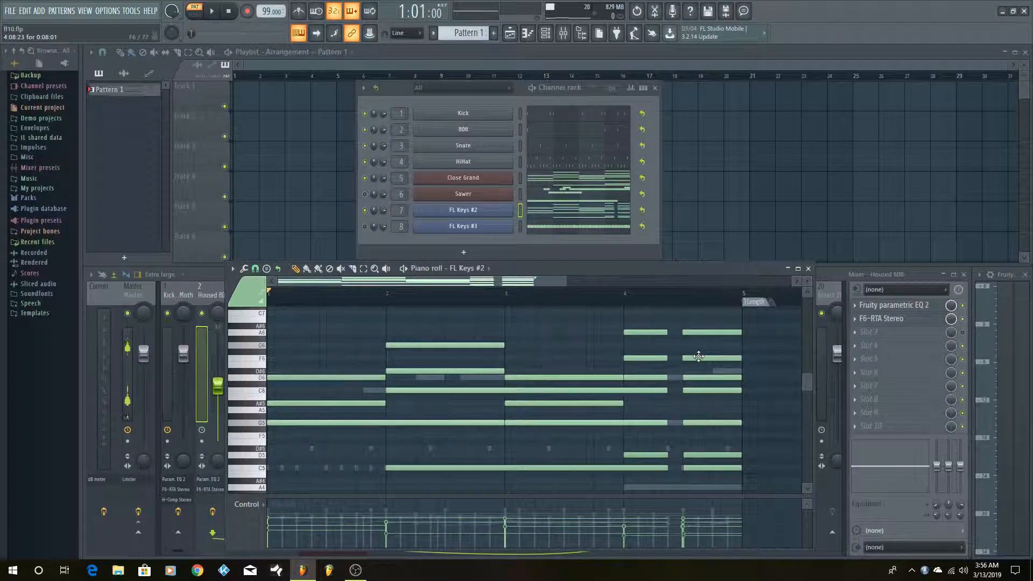
pyautogui.click(799, 268)
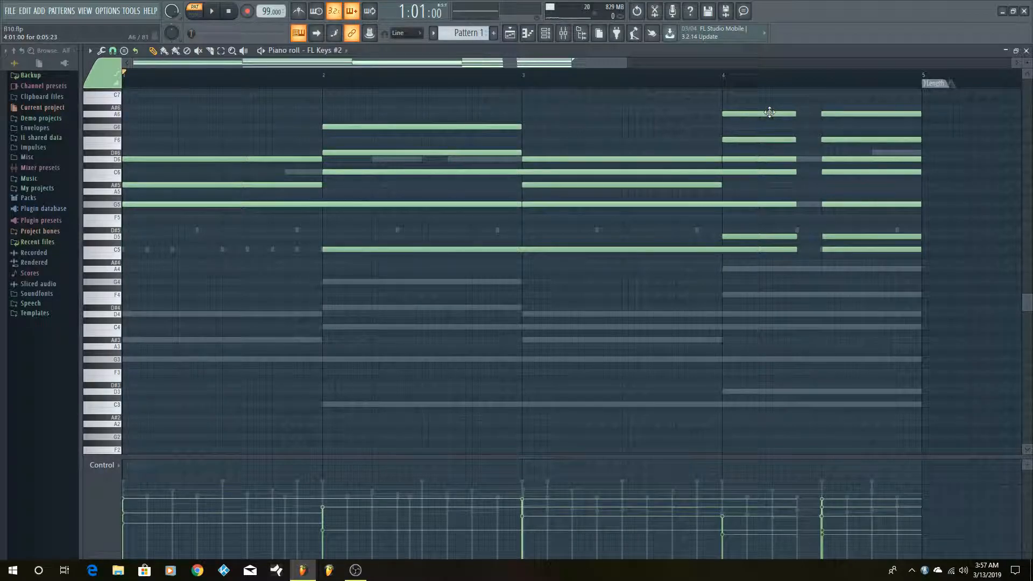
# Step: Mark the A6, F6, D6 and D5 notes of both FL Keys #2 chords in bar 4, and clear the selection
pyautogui.moveTo(768, 106); pyautogui.dragTo(766, 184)
pyautogui.keyDown('ctrl'); pyautogui.click(701, 112); pyautogui.keyUp('ctrl')
pyautogui.moveTo(752, 114); pyautogui.dragTo(757, 167)
pyautogui.keyDown('ctrl'); pyautogui.keyDown('shift'); pyautogui.click(762, 237); pyautogui.keyUp('shift'); pyautogui.keyUp('ctrl')
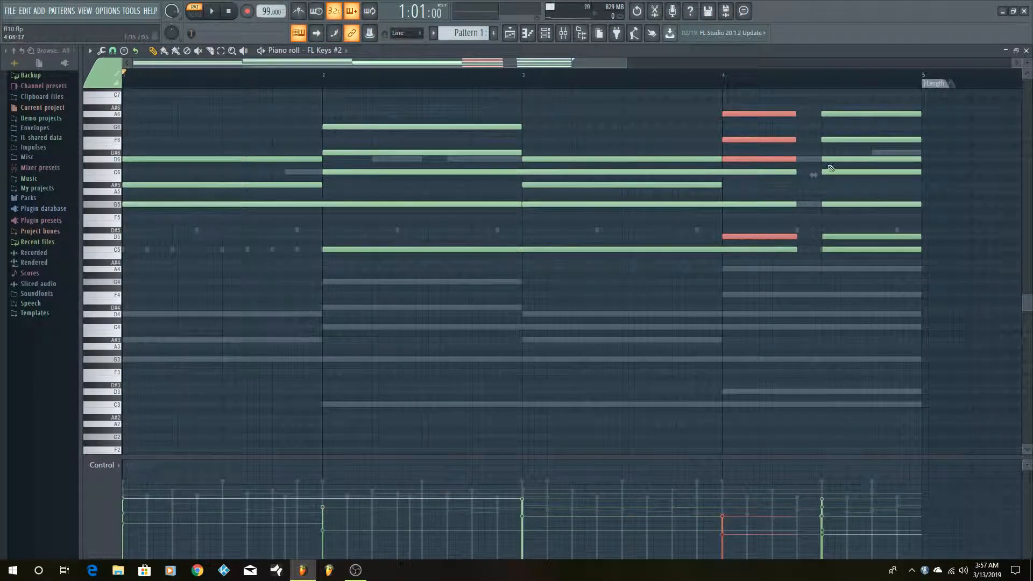
pyautogui.moveTo(864, 105); pyautogui.dragTo(863, 164)
pyautogui.moveTo(852, 92); pyautogui.dragTo(863, 157)
pyautogui.keyDown('ctrl'); pyautogui.keyDown('shift'); pyautogui.click(858, 237); pyautogui.keyUp('shift'); pyautogui.keyUp('ctrl')
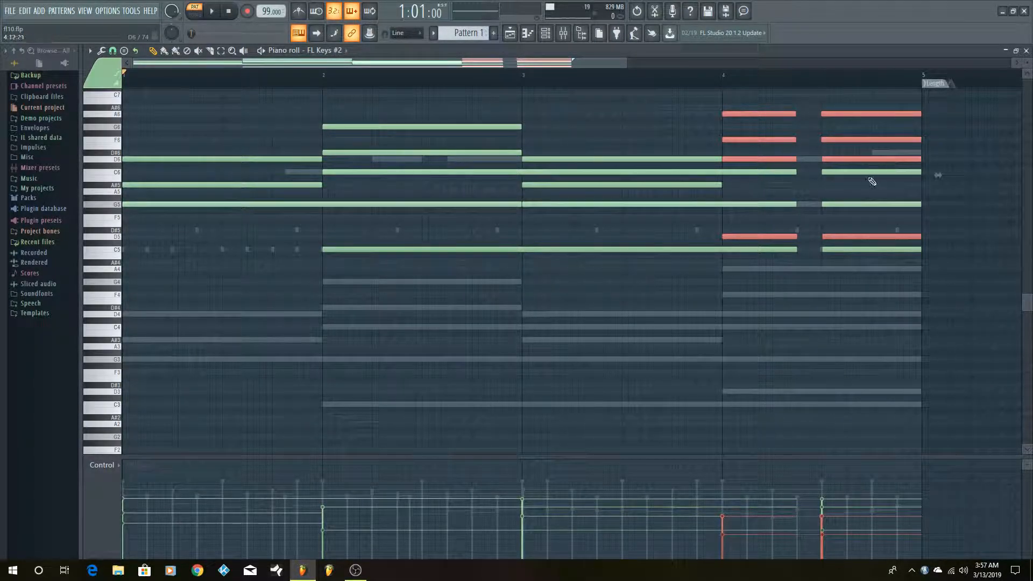
pyautogui.click(630, 138)
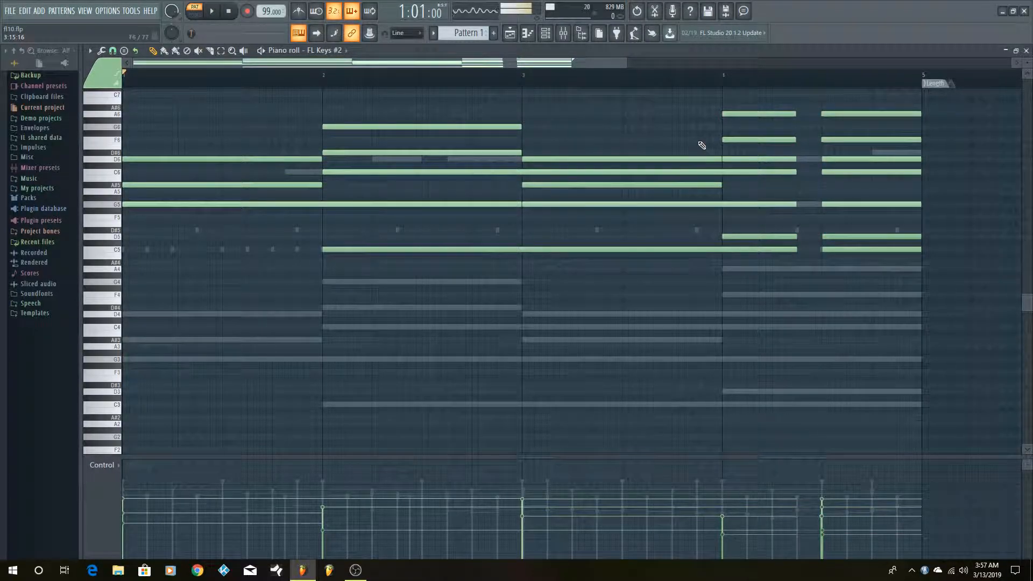
# Step: Restore the smaller piano roll and play the pattern with FL Keys #2 included, stopping playback at the end
pyautogui.click(1016, 51)
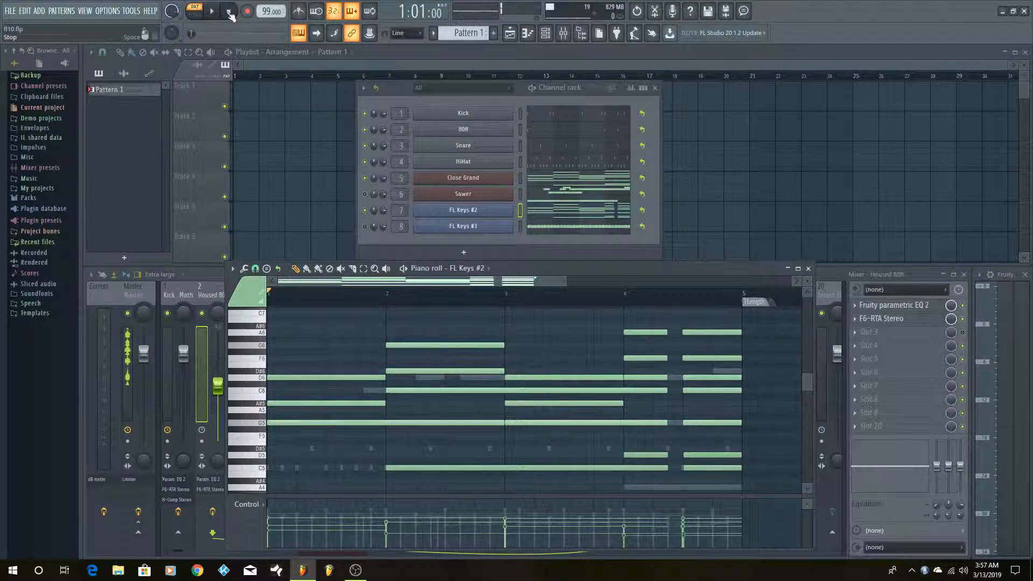
pyautogui.click(214, 16)
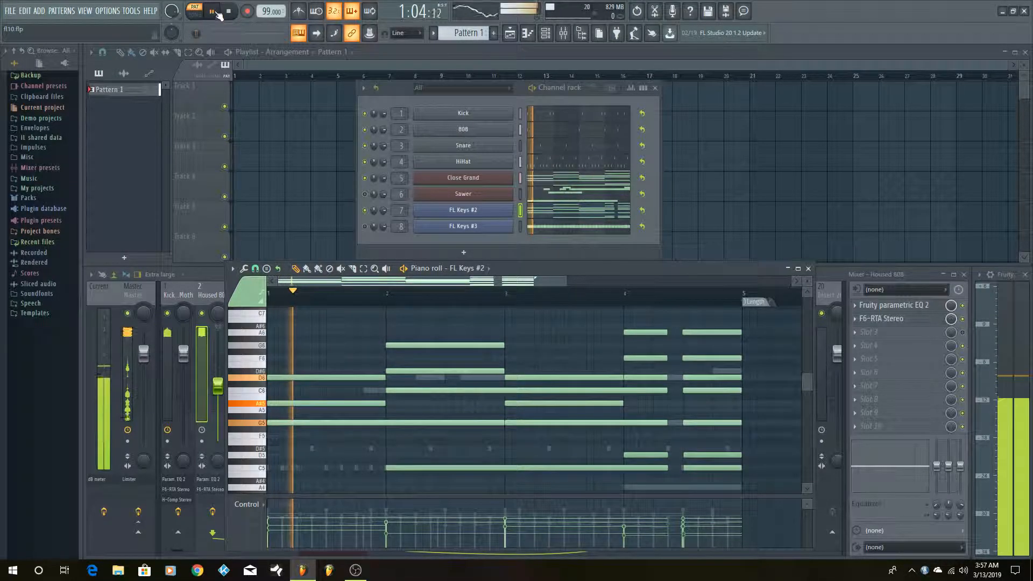
pyautogui.press('space')
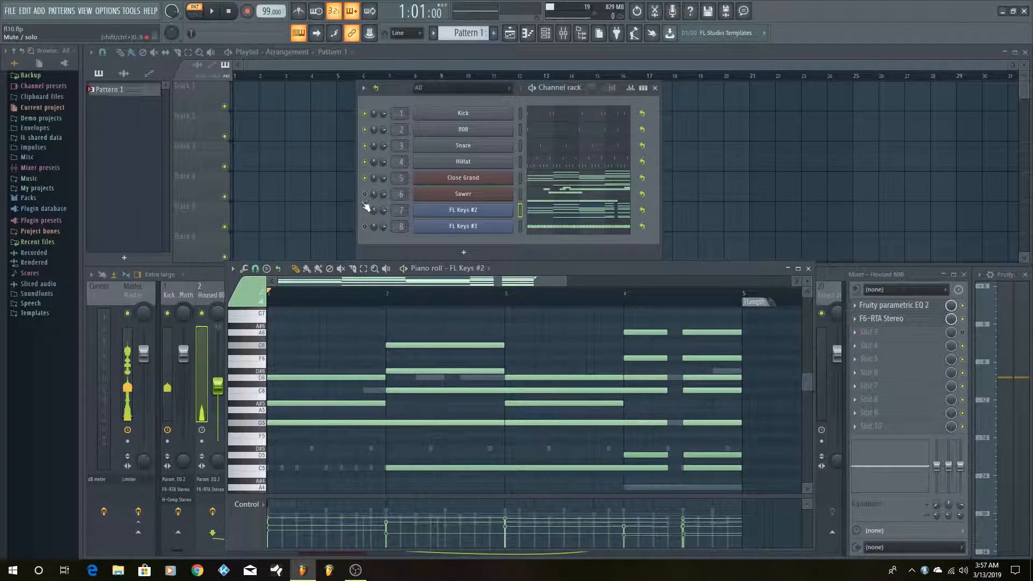
pyautogui.click(214, 13)
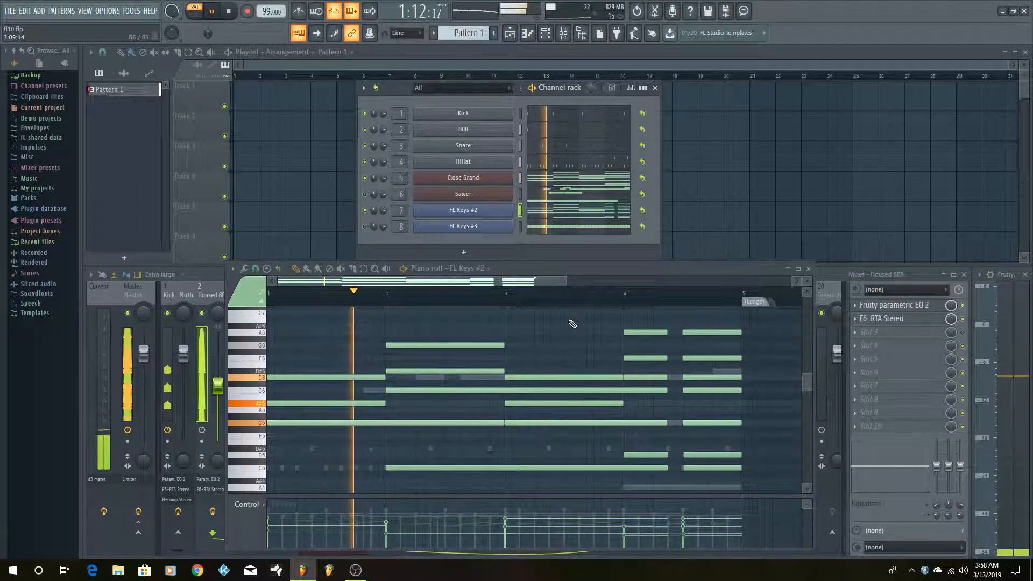
pyautogui.click(230, 12)
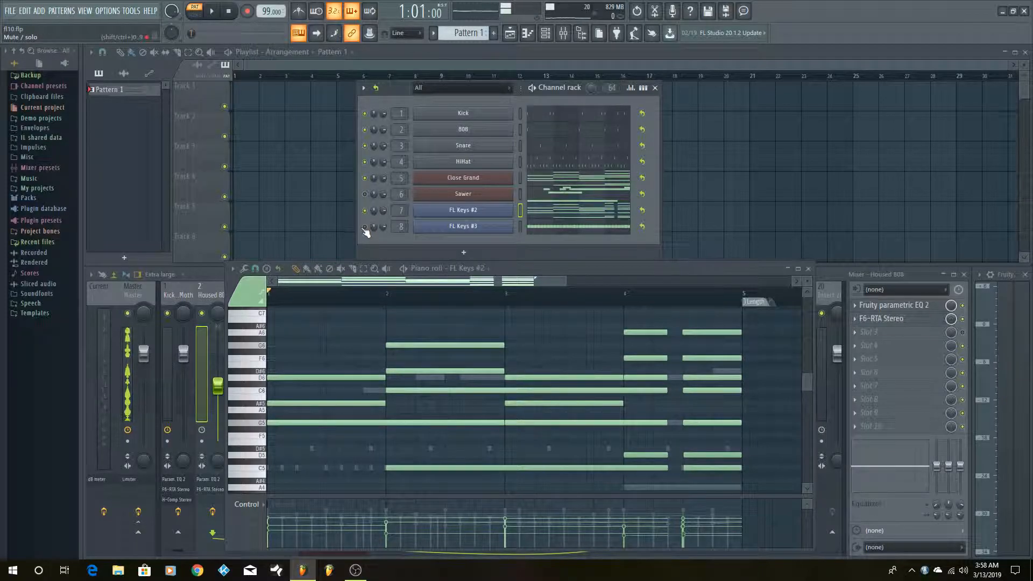
# Step: Unmute the FL Keys #3 channel, open its notes in the piano roll and preview the G7 key repeatedly
pyautogui.click(576, 227)
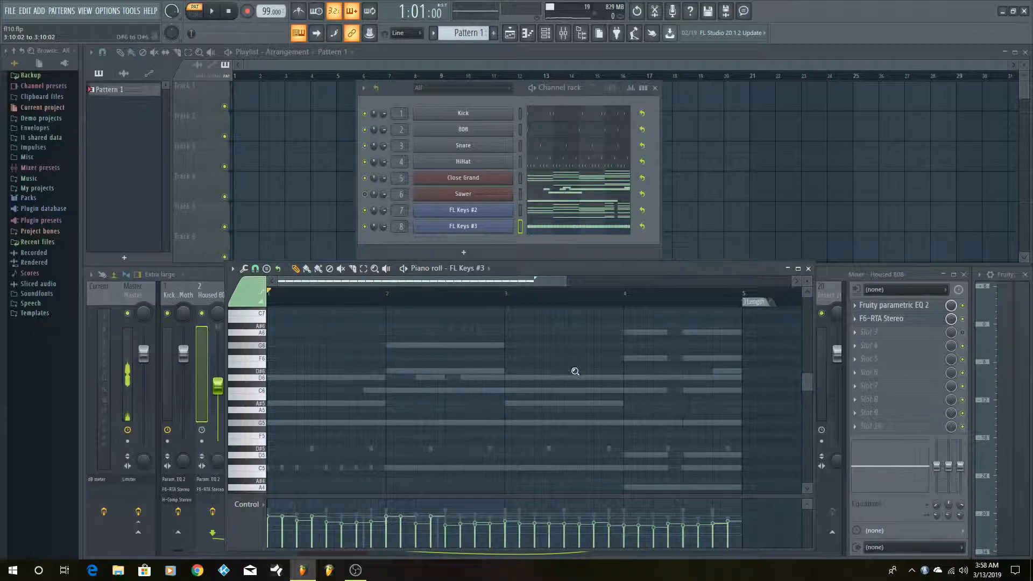
pyautogui.click(259, 404)
pyautogui.click(259, 403)
pyautogui.click(260, 404)
pyautogui.click(259, 403)
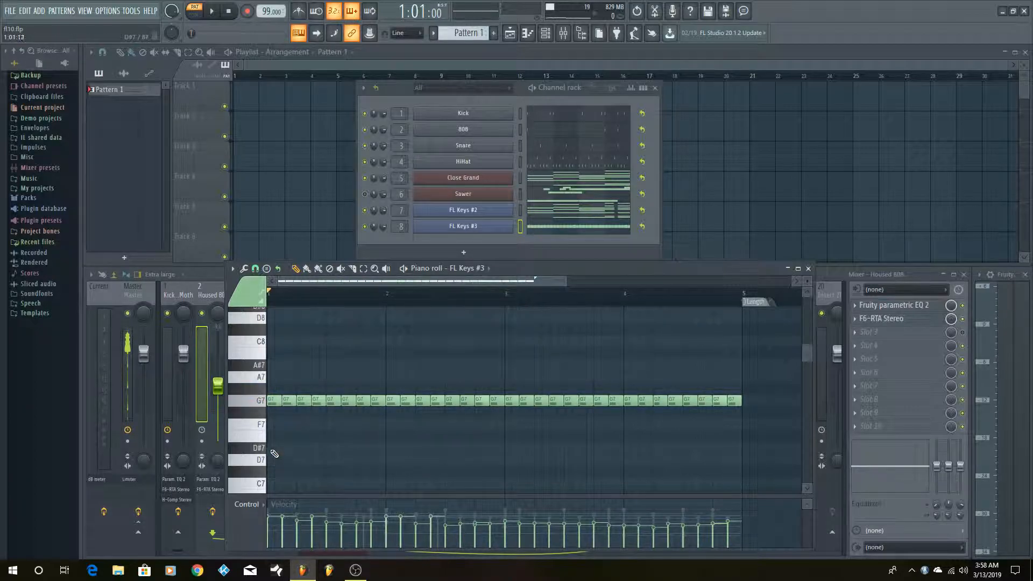
pyautogui.doubleClick(261, 403)
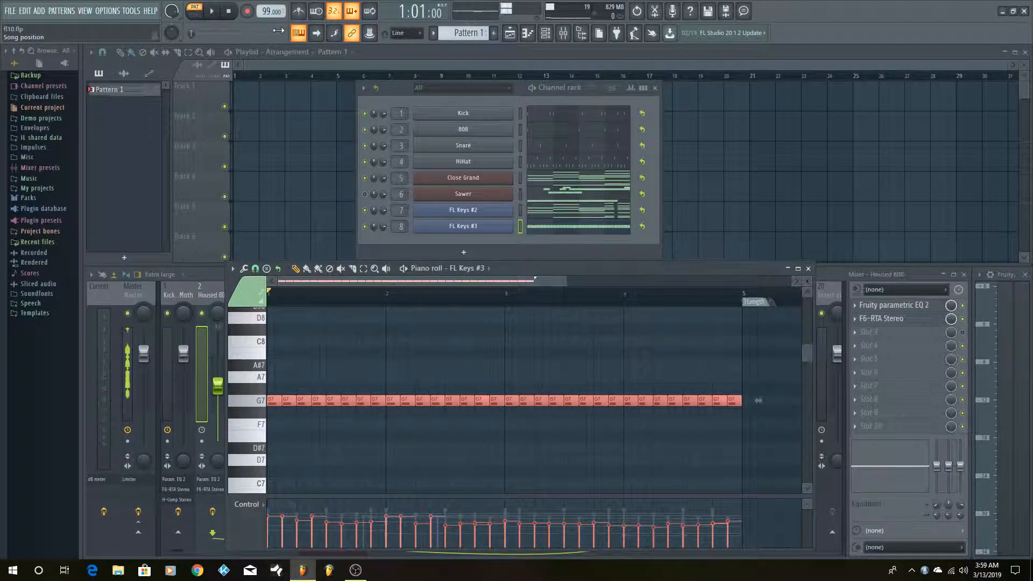
# Step: Play the pattern with the repeating FL Keys #3 notes included and stop playback
pyautogui.click(214, 11)
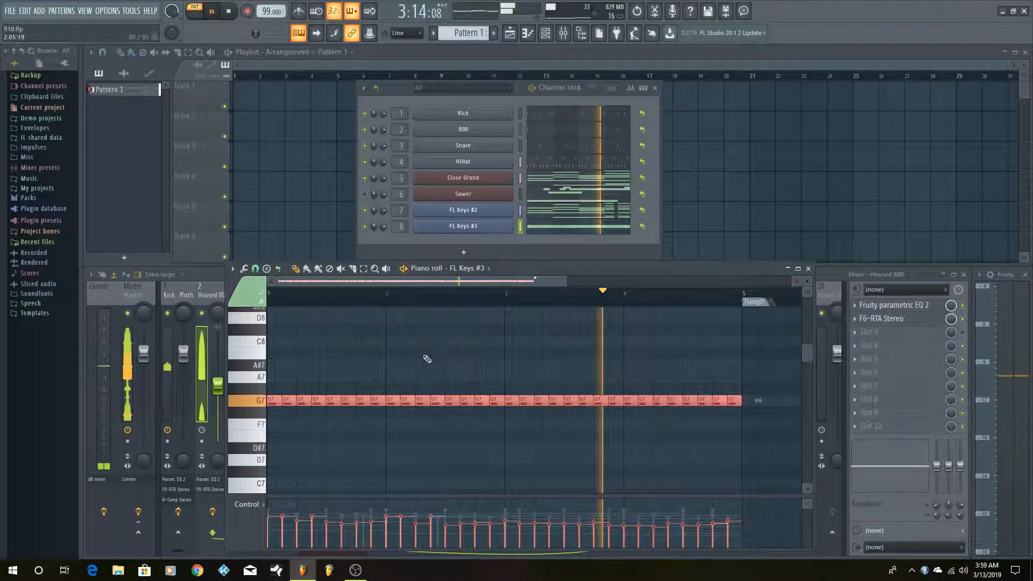
pyautogui.click(230, 13)
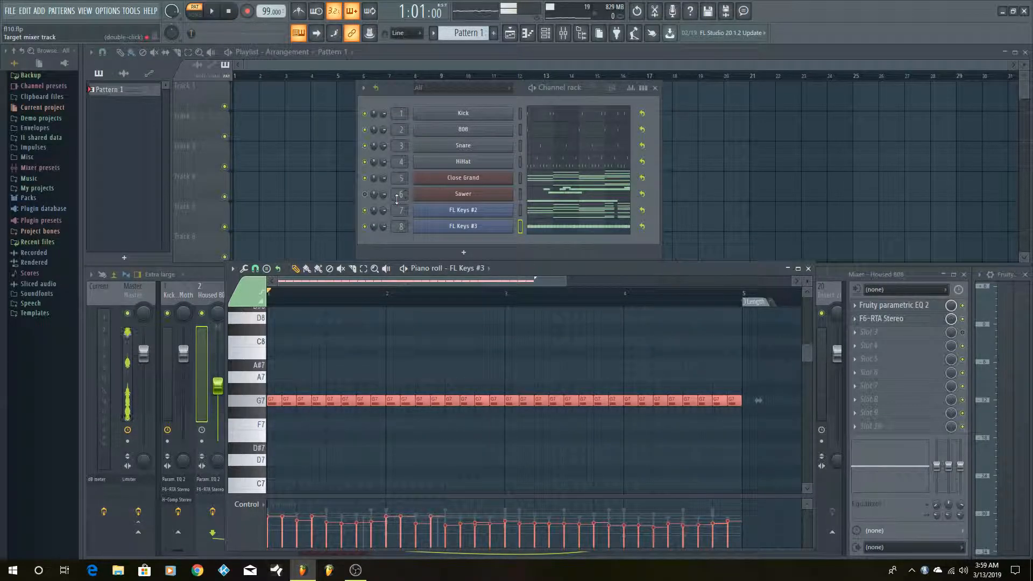
# Step: Open the Sawer channel's notes in the piano roll and unmute the channel
pyautogui.click(560, 195)
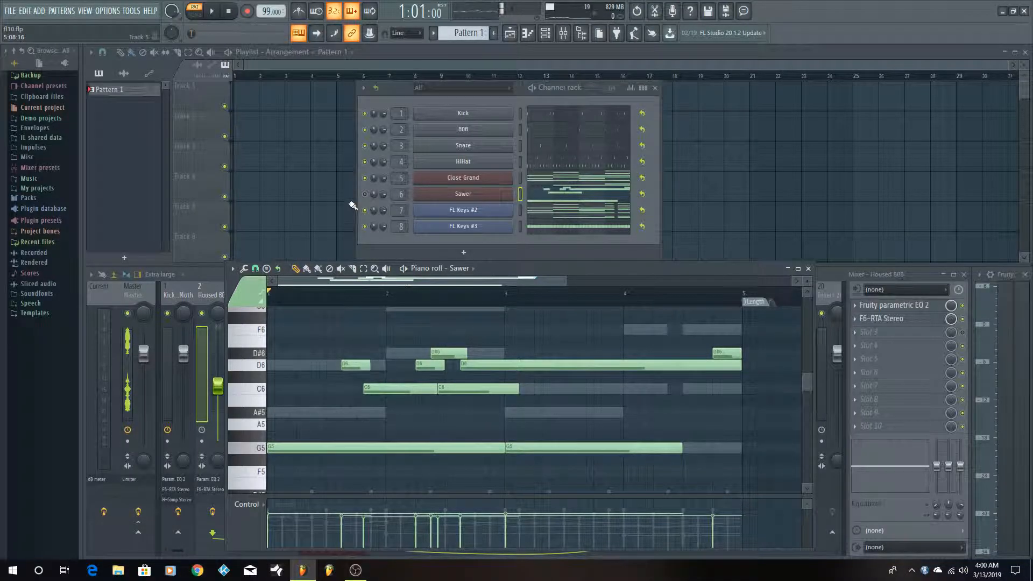
pyautogui.click(367, 194)
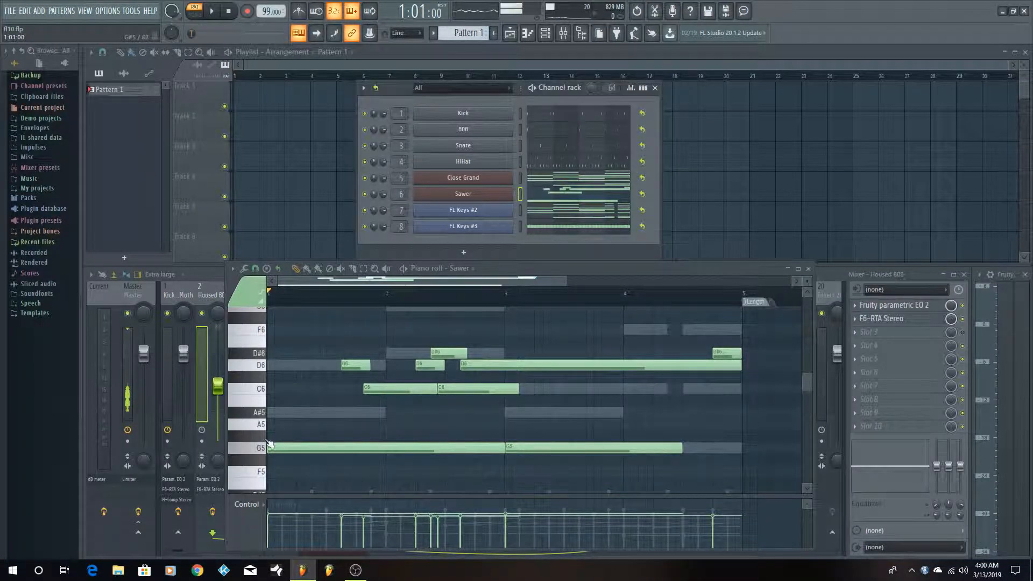
# Step: Open the Sawer synth's plugin window and swap its keyboard for the effects and modulation controls
pyautogui.click(493, 195)
pyautogui.moveTo(519, 240); pyautogui.dragTo(656, 127)
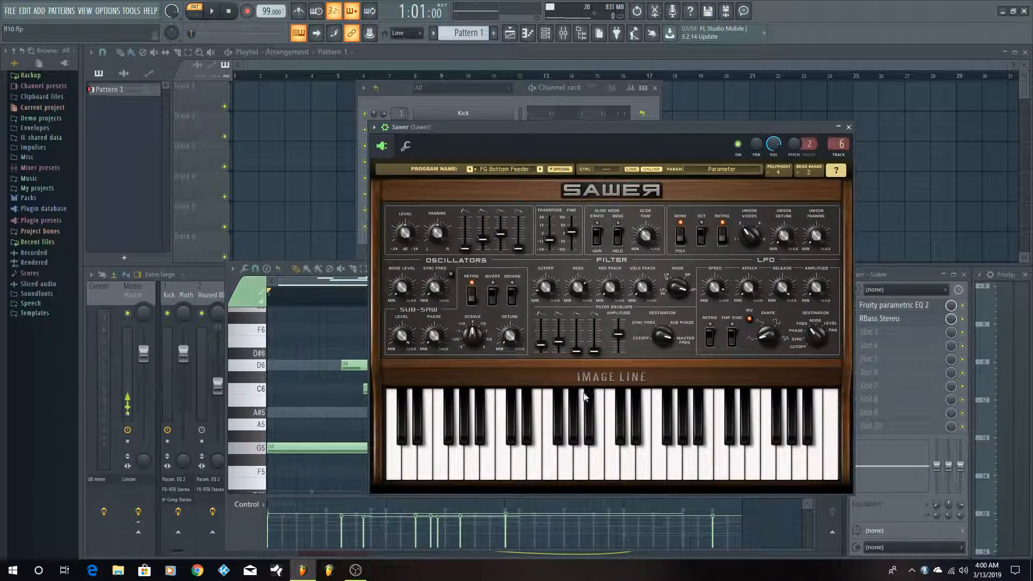
pyautogui.click(603, 374)
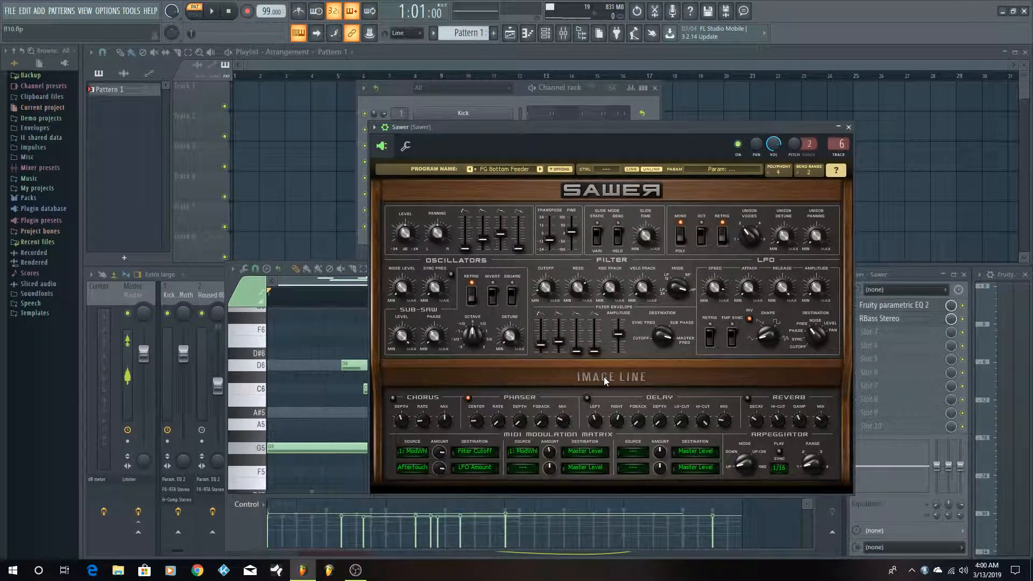
# Step: Close the Sawer plugin window and preview the melody's G5, D6, C6 and D#6 keys in the piano roll
pyautogui.click(849, 127)
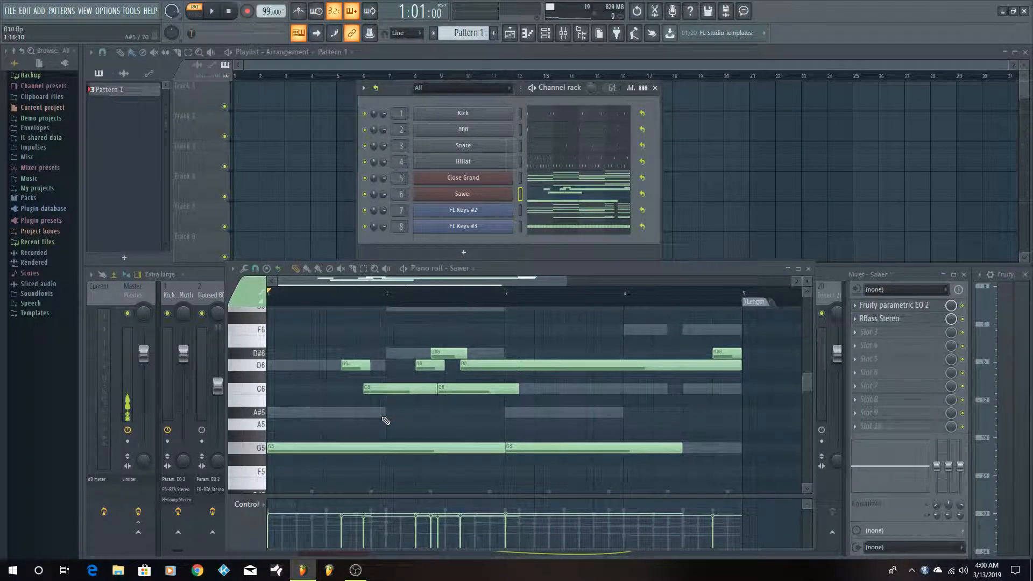
pyautogui.click(256, 453)
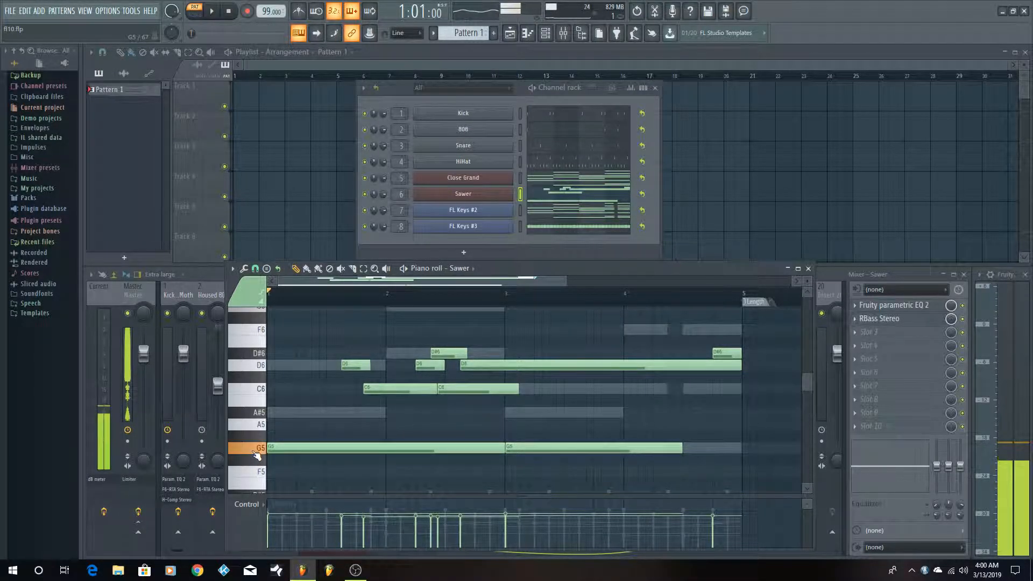
pyautogui.click(262, 366)
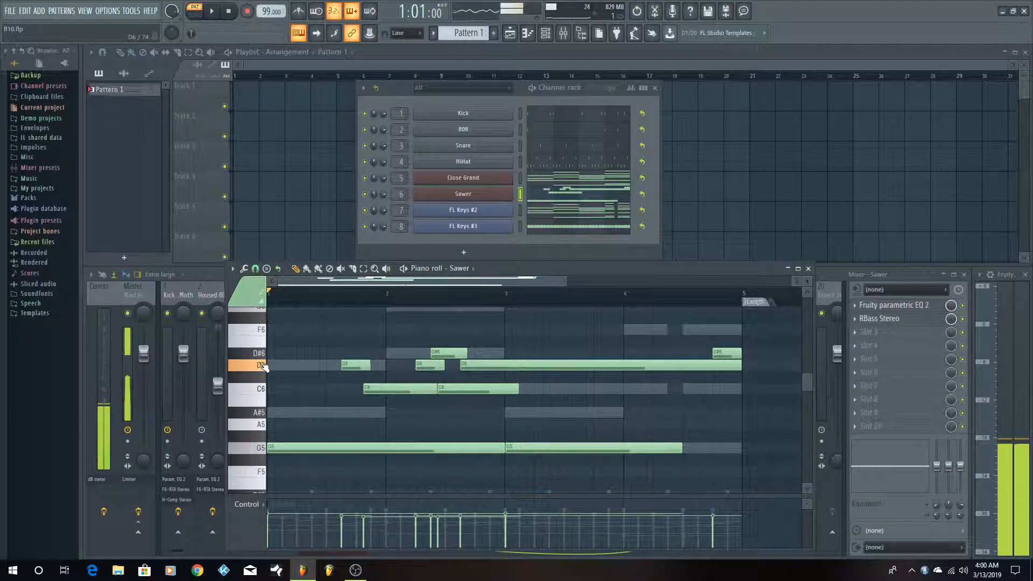
pyautogui.click(258, 397)
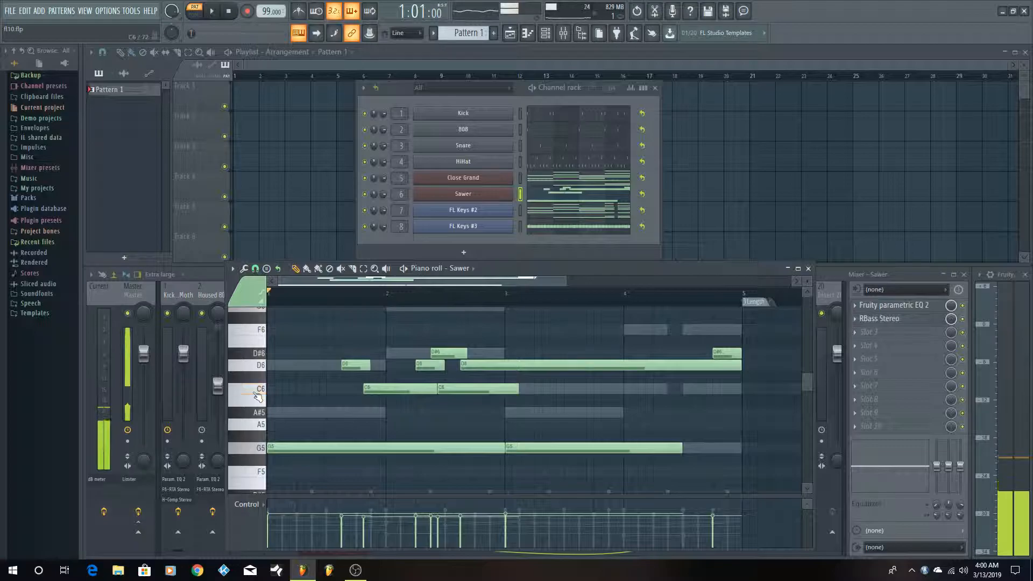
pyautogui.click(261, 368)
pyautogui.click(260, 353)
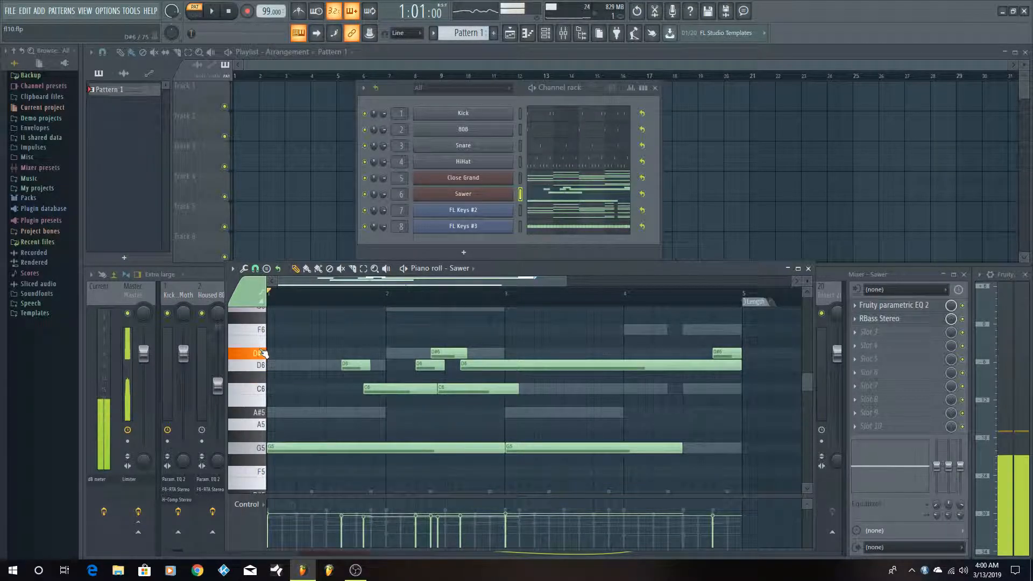
pyautogui.click(262, 364)
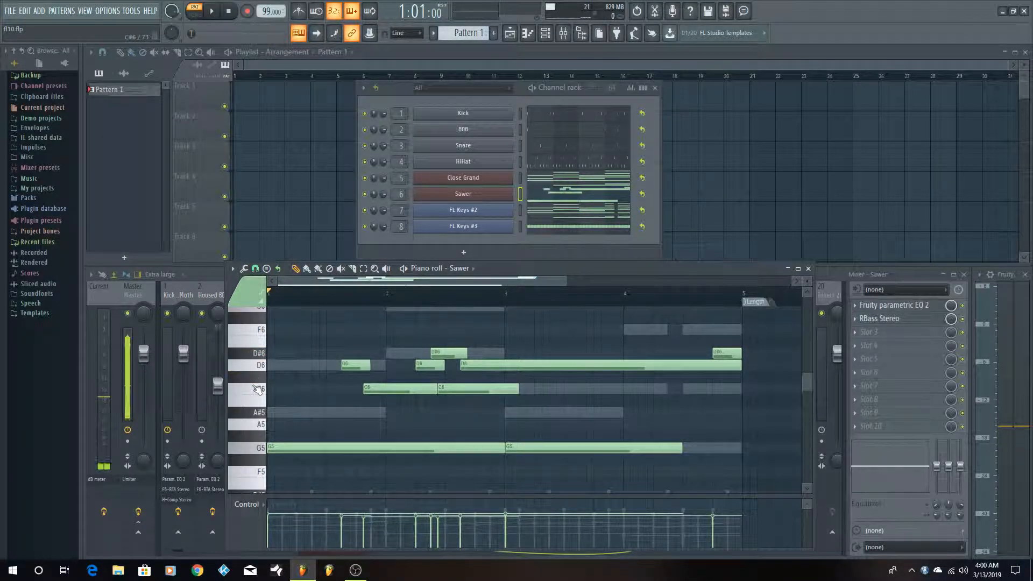
# Step: Preview the Sawer melody again from G5 through D6, C6, D6, D#6, C6 and D6, ending on G5
pyautogui.click(251, 454)
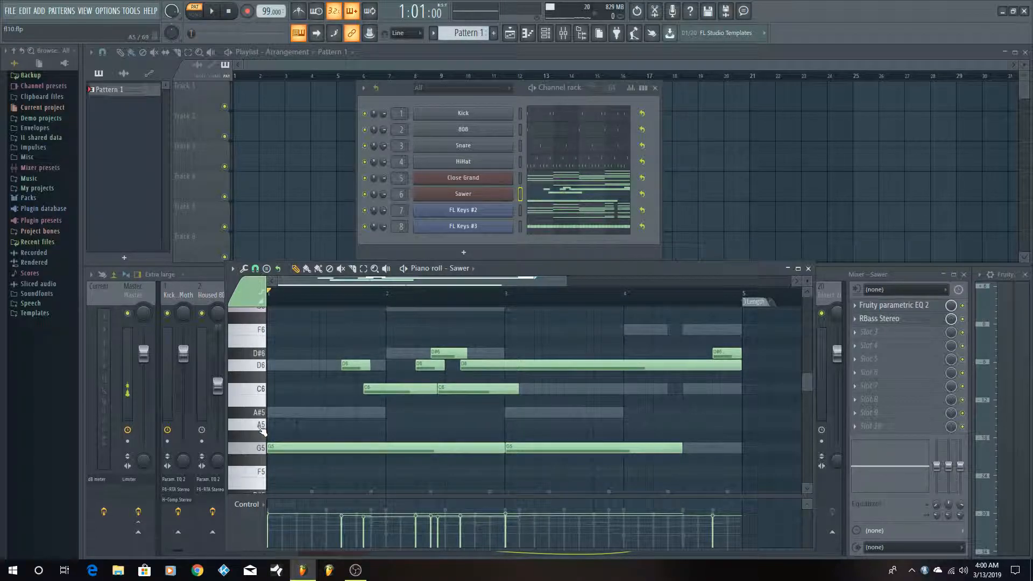
pyautogui.click(264, 366)
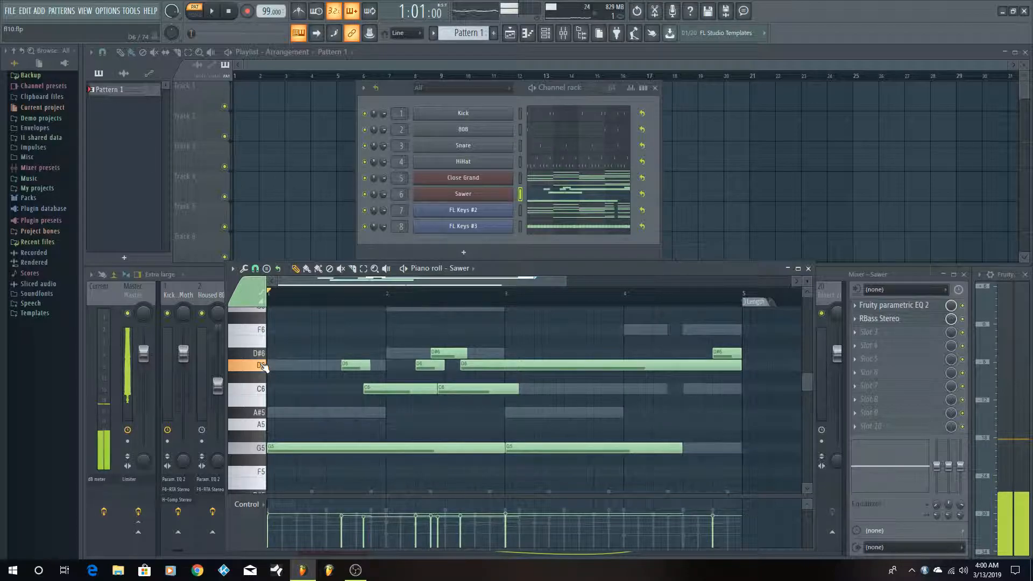
pyautogui.click(258, 396)
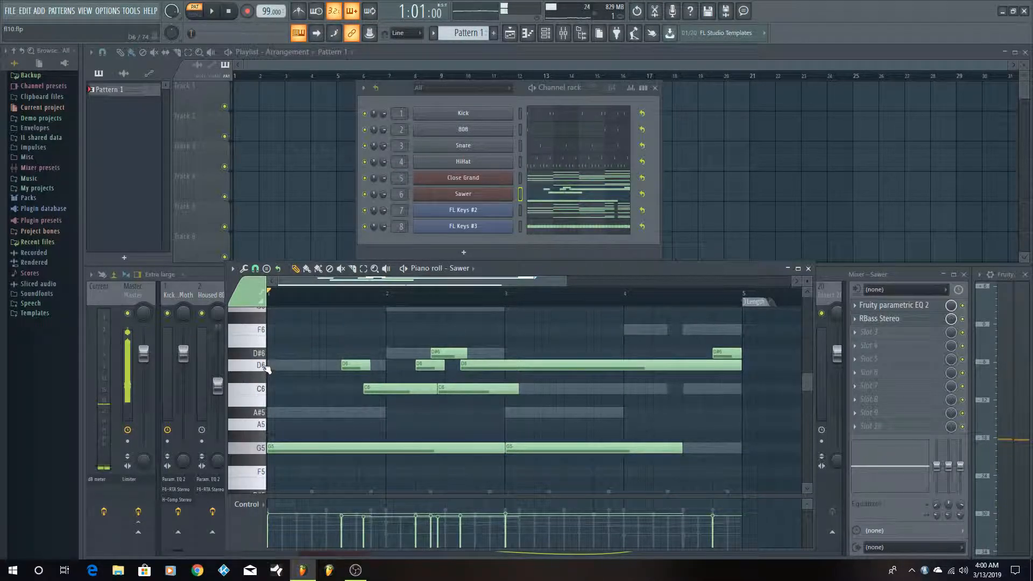
pyautogui.click(261, 366)
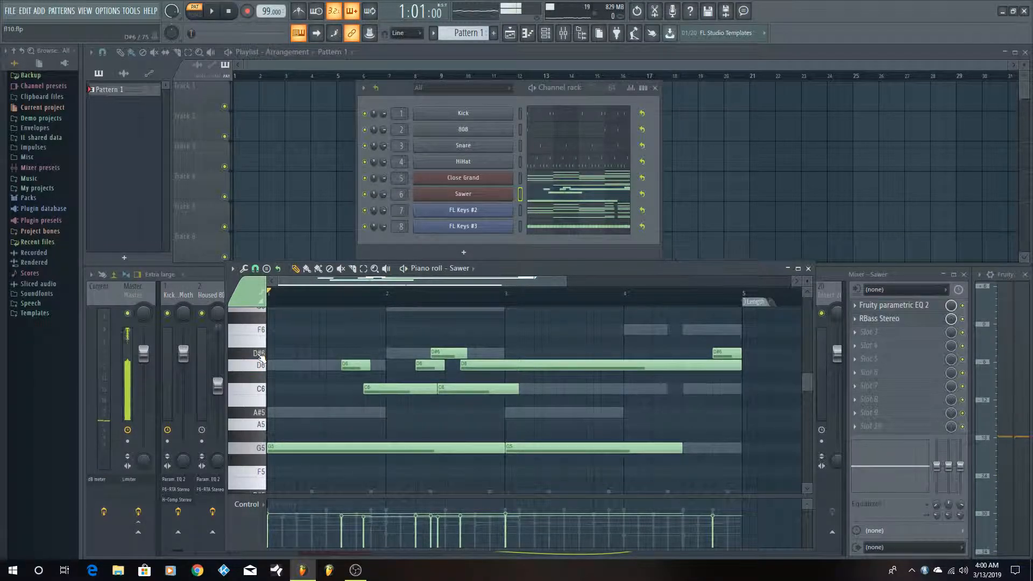
pyautogui.click(261, 354)
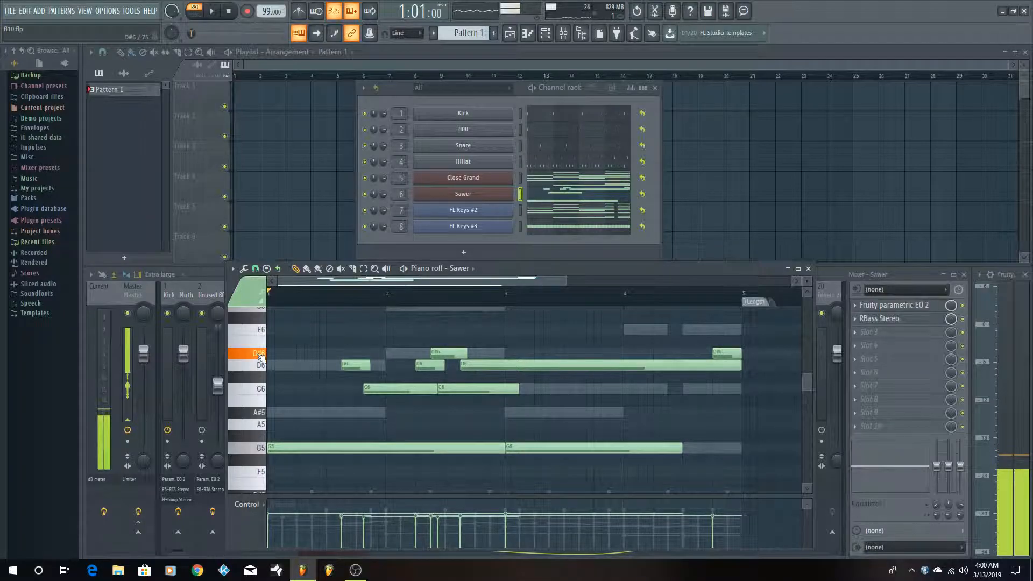
pyautogui.click(262, 391)
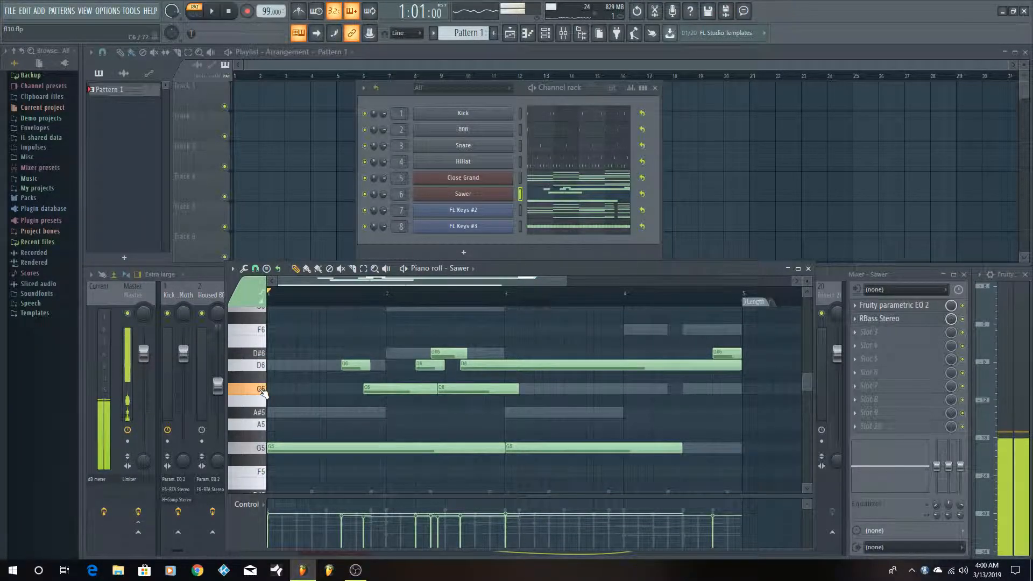
pyautogui.click(263, 365)
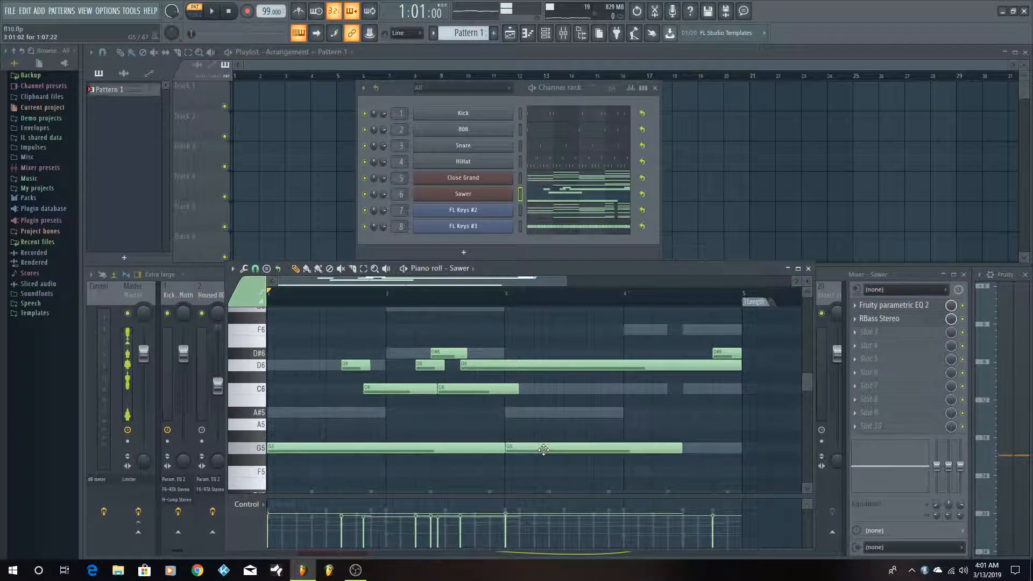
pyautogui.click(256, 451)
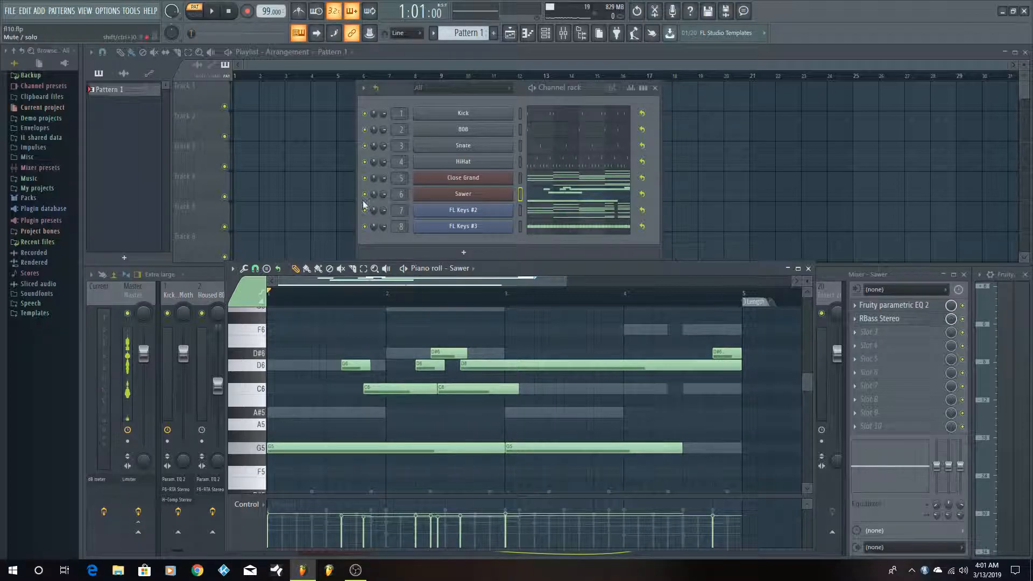
# Step: Play the full pattern with all eight channels, view the notes around G7 and the Sawer melody, and stop playback
pyautogui.click(221, 12)
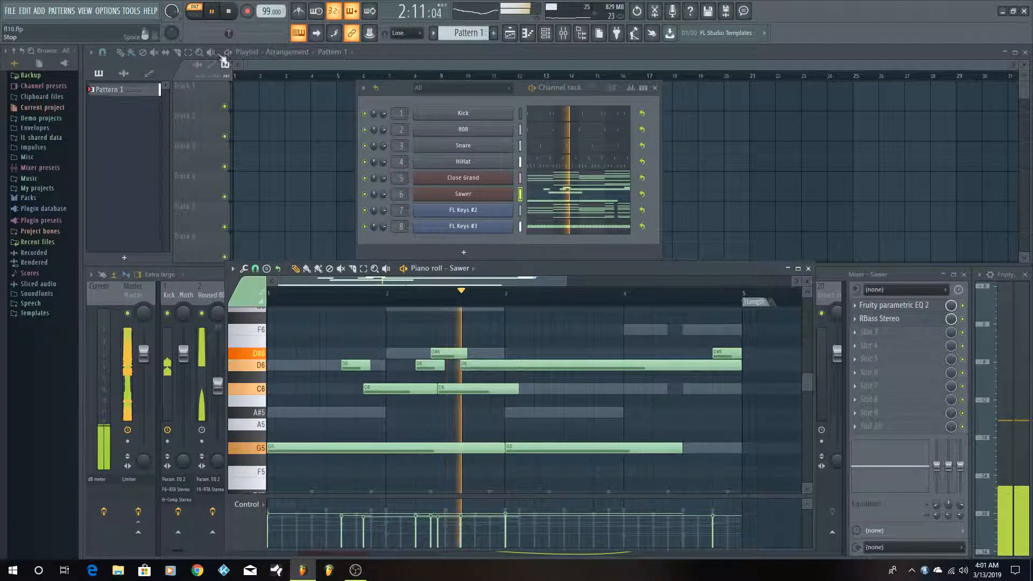
pyautogui.scroll(5, 611, 417)
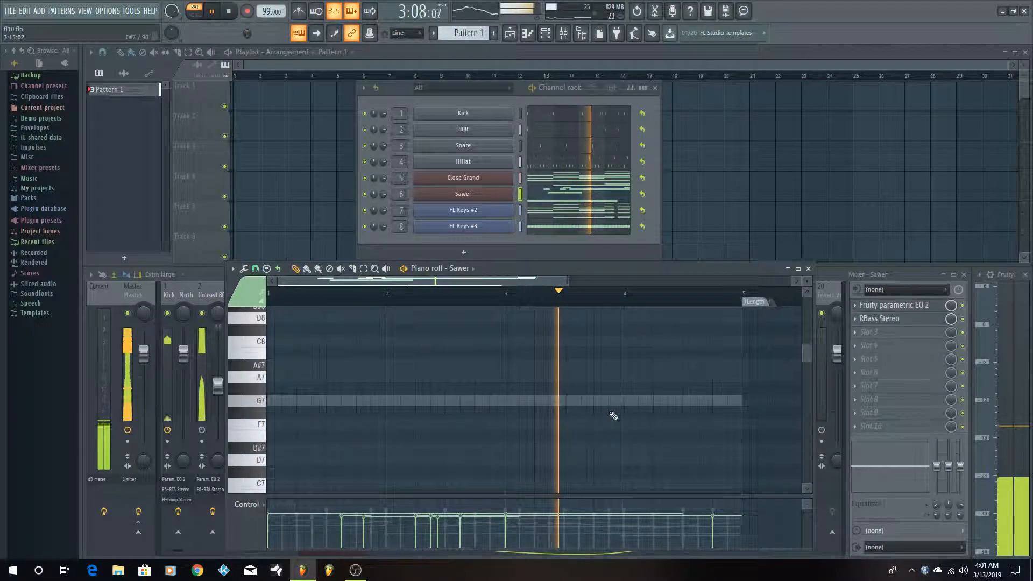
pyautogui.scroll(-5, 611, 416)
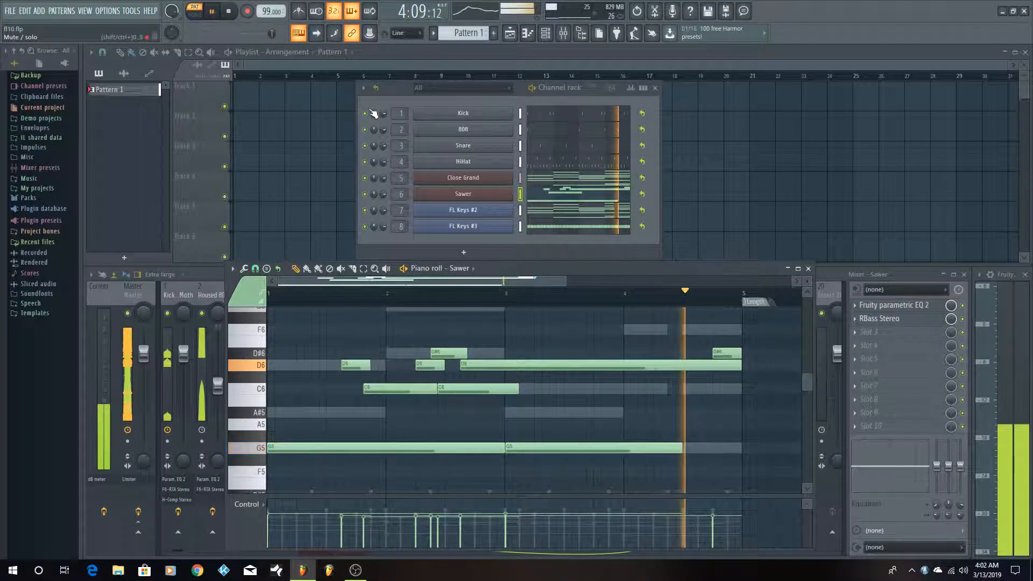
pyautogui.press('space')
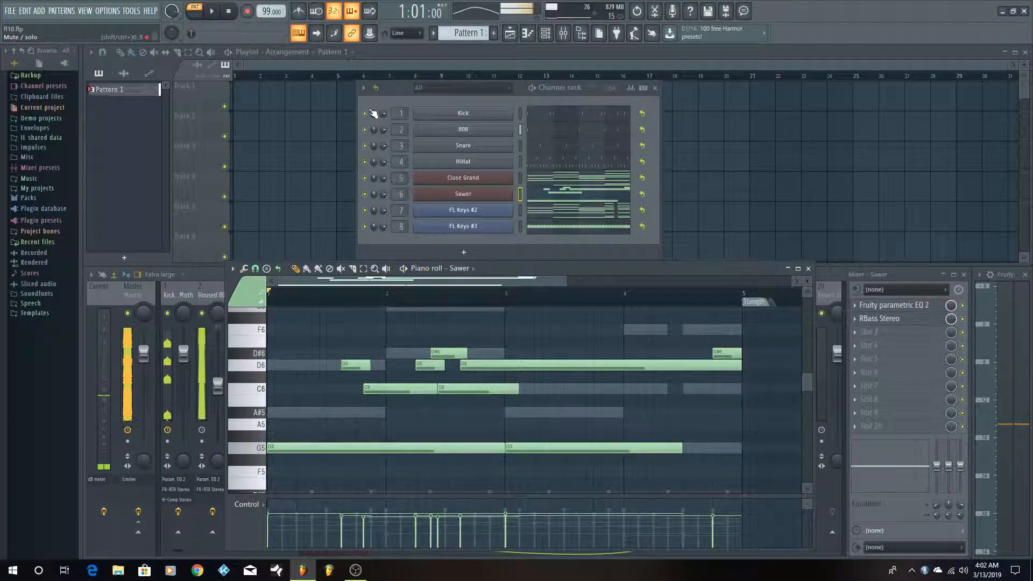